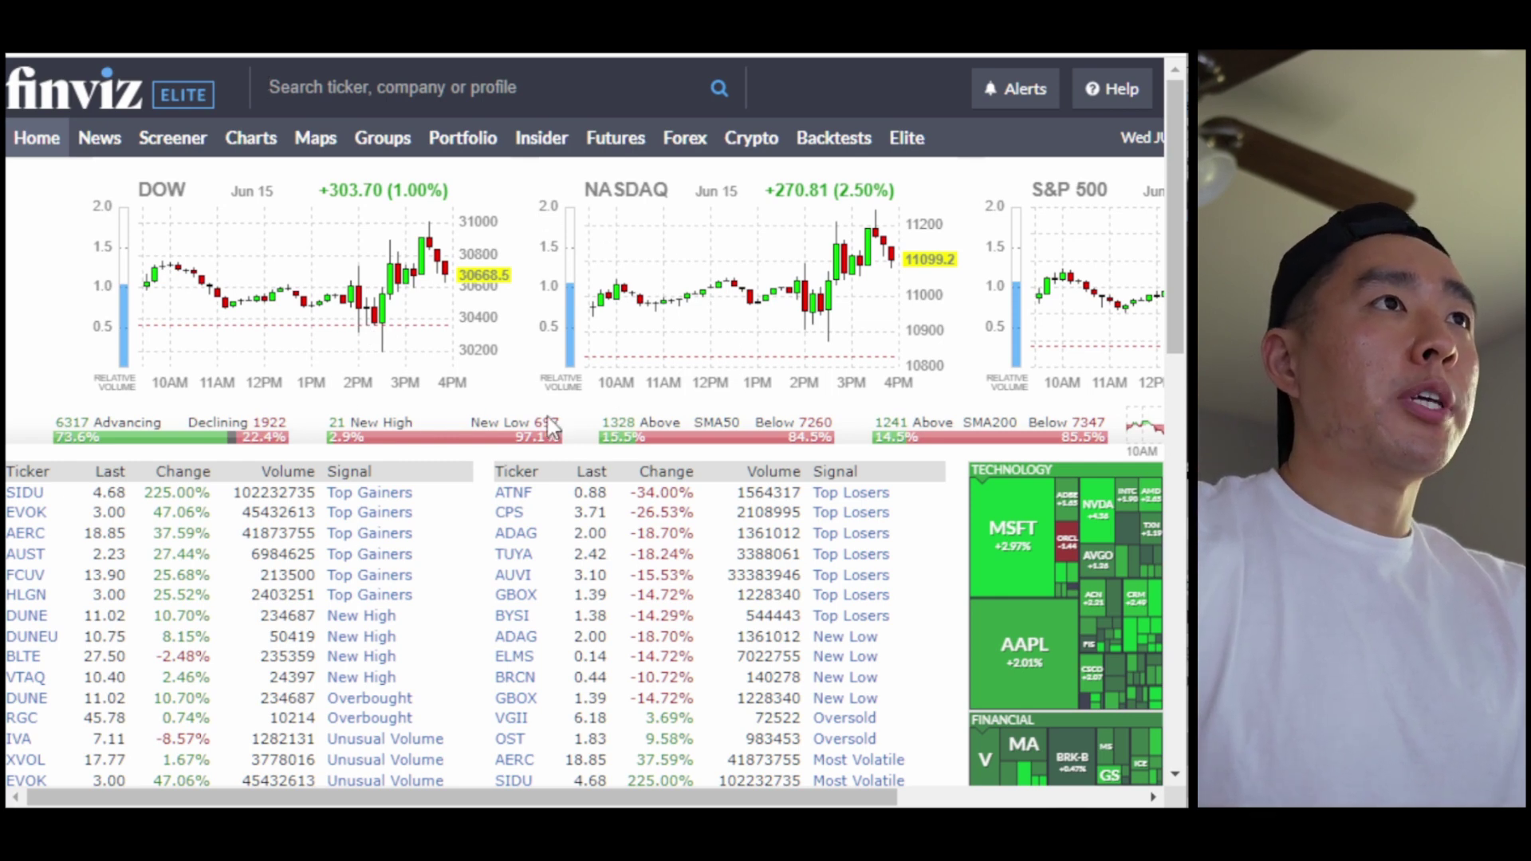
# - Open the Finviz screener and filter to average volume over 500K and price over $1
pyautogui.click(182, 151)
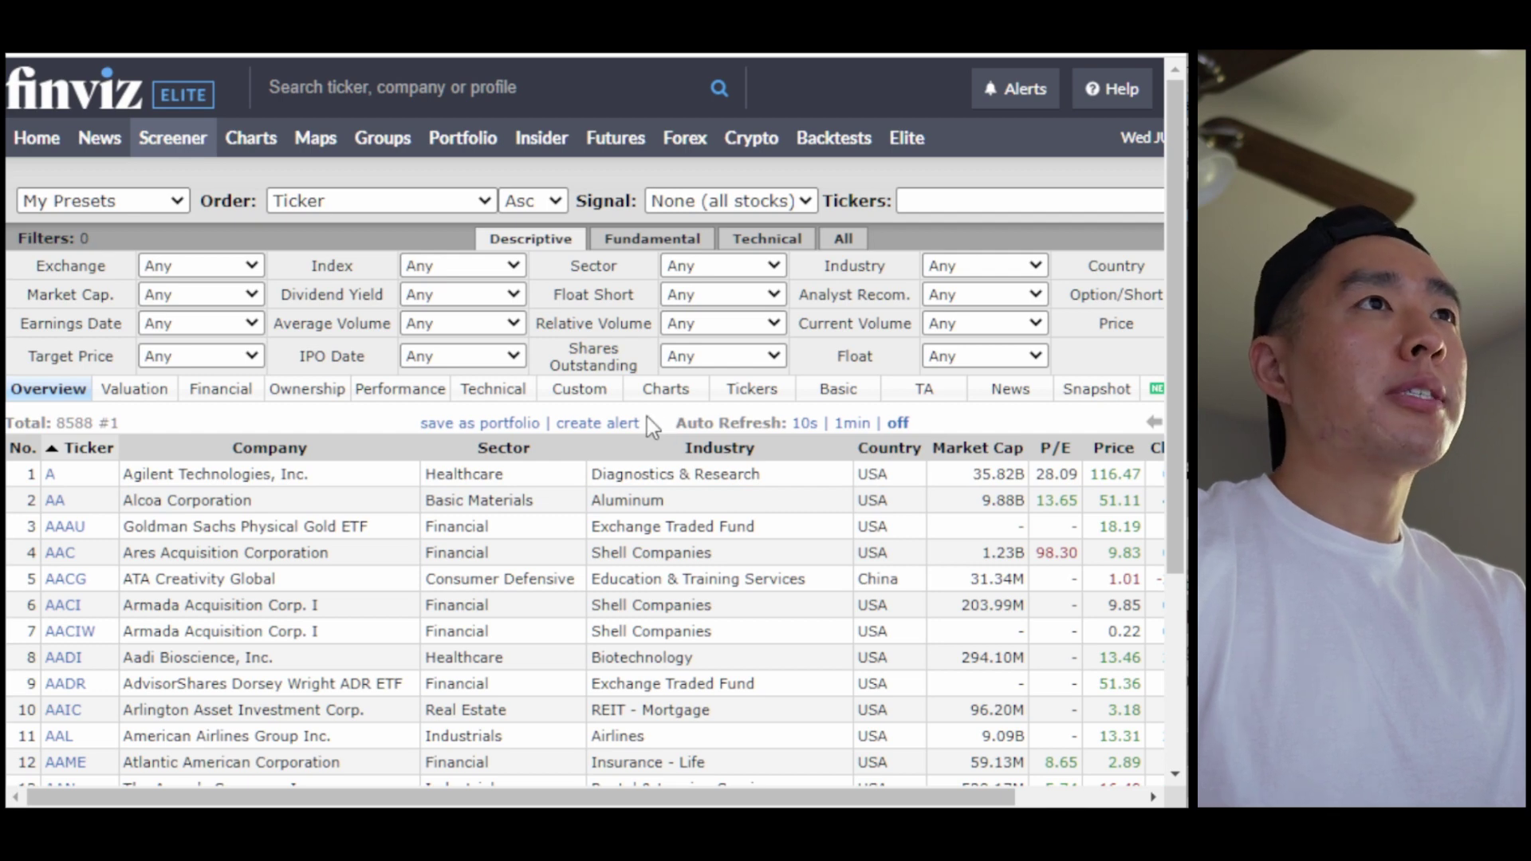
pyautogui.click(472, 326)
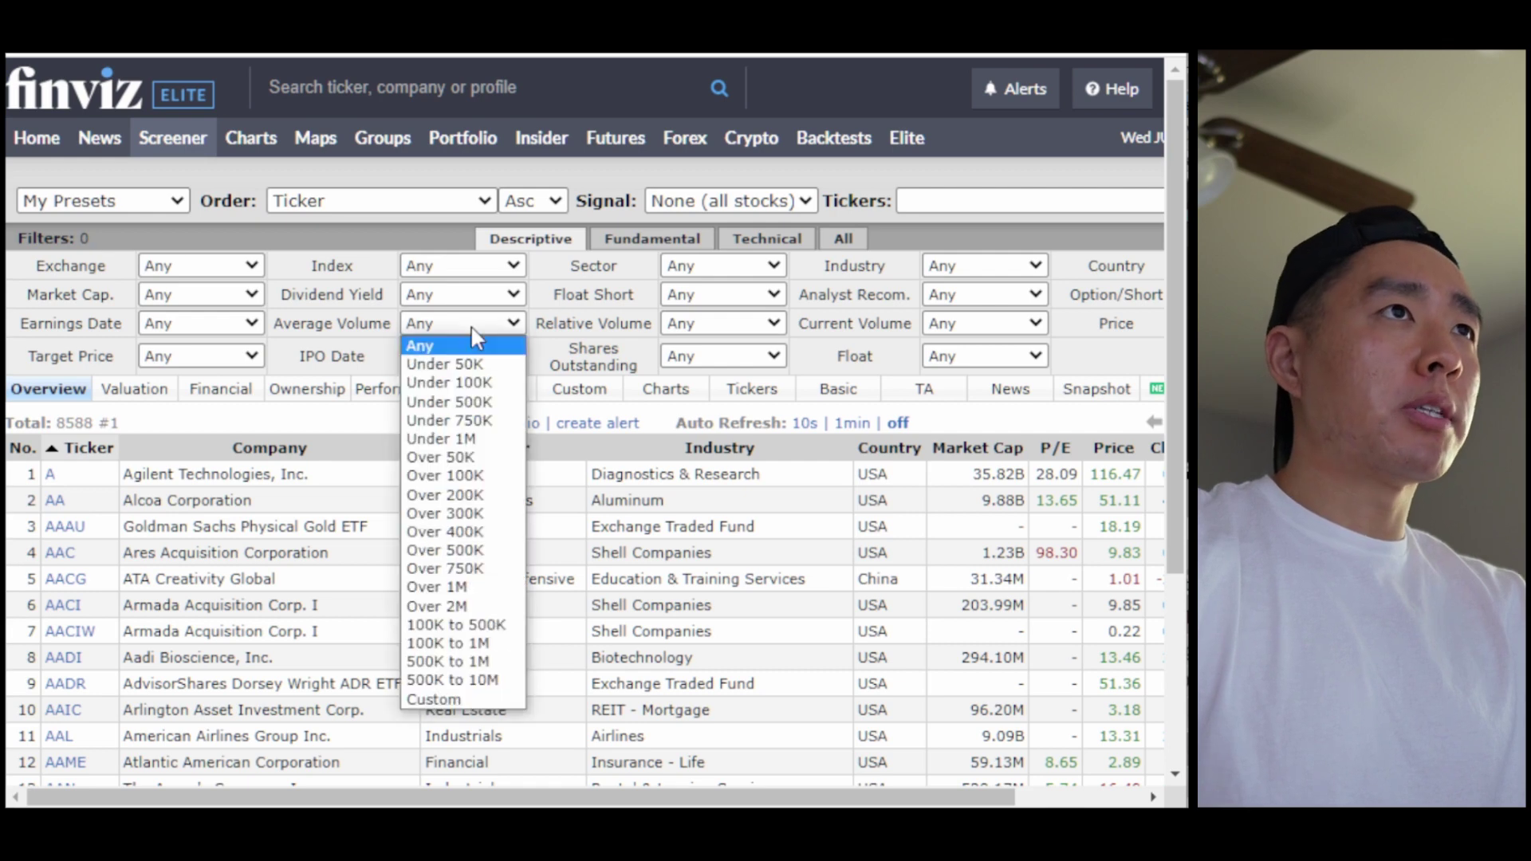
pyautogui.click(475, 551)
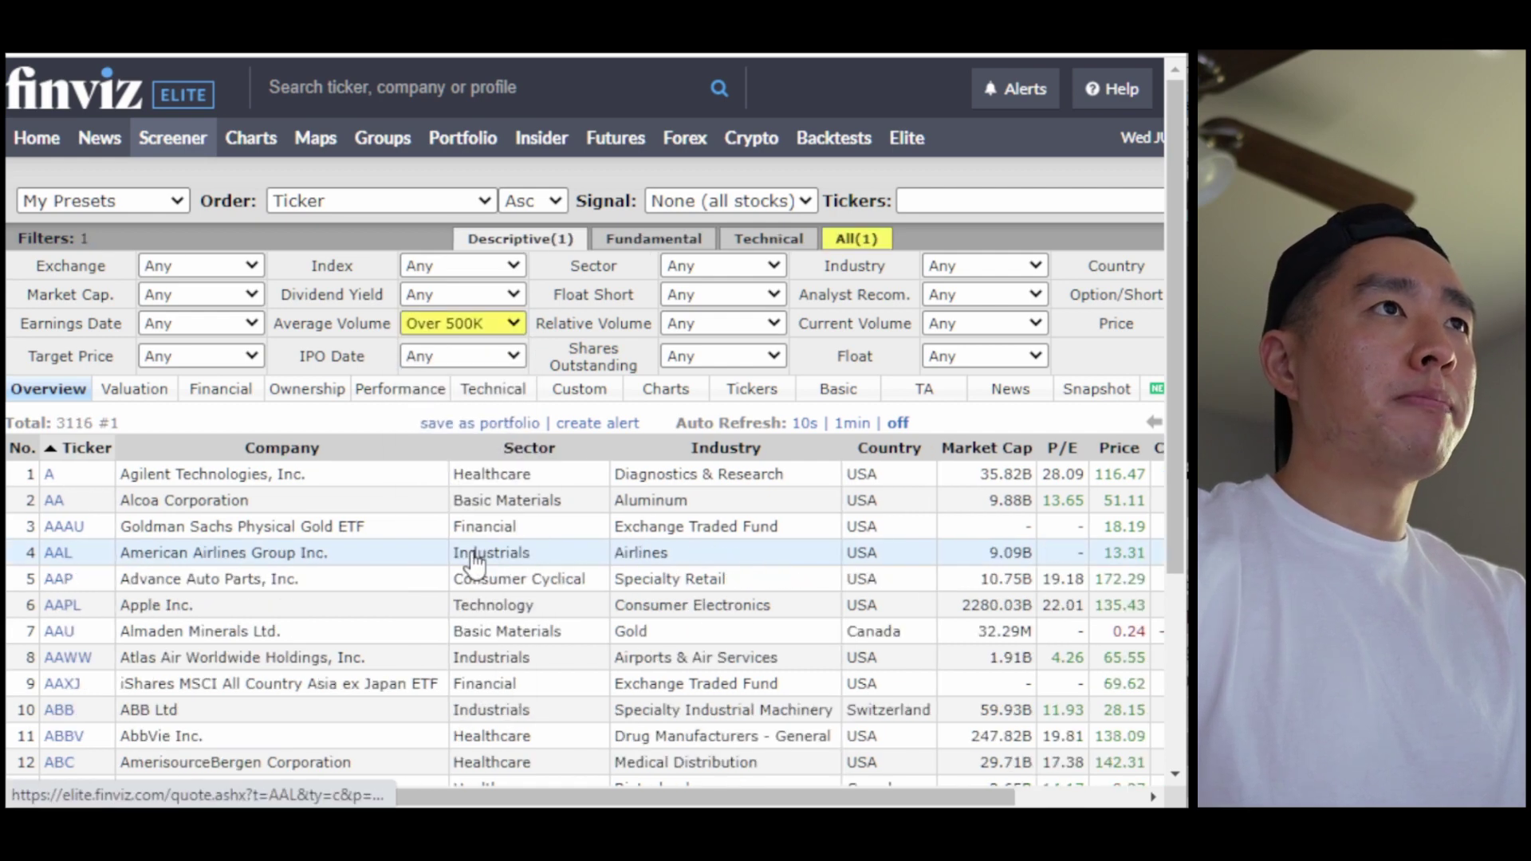
pyautogui.moveTo(706, 796); pyautogui.dragTo(786, 796)
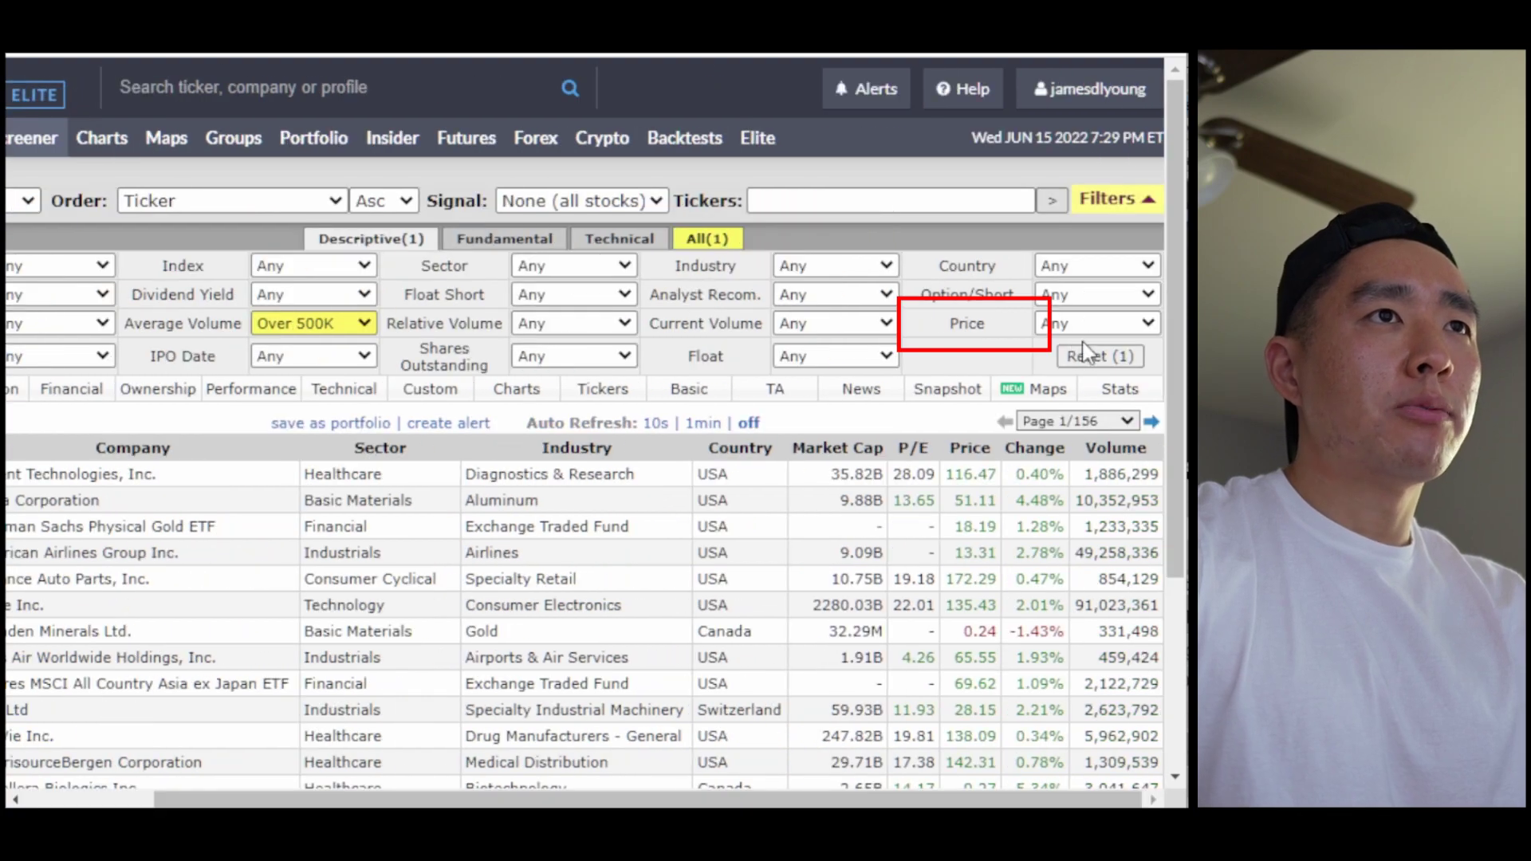
pyautogui.click(1092, 323)
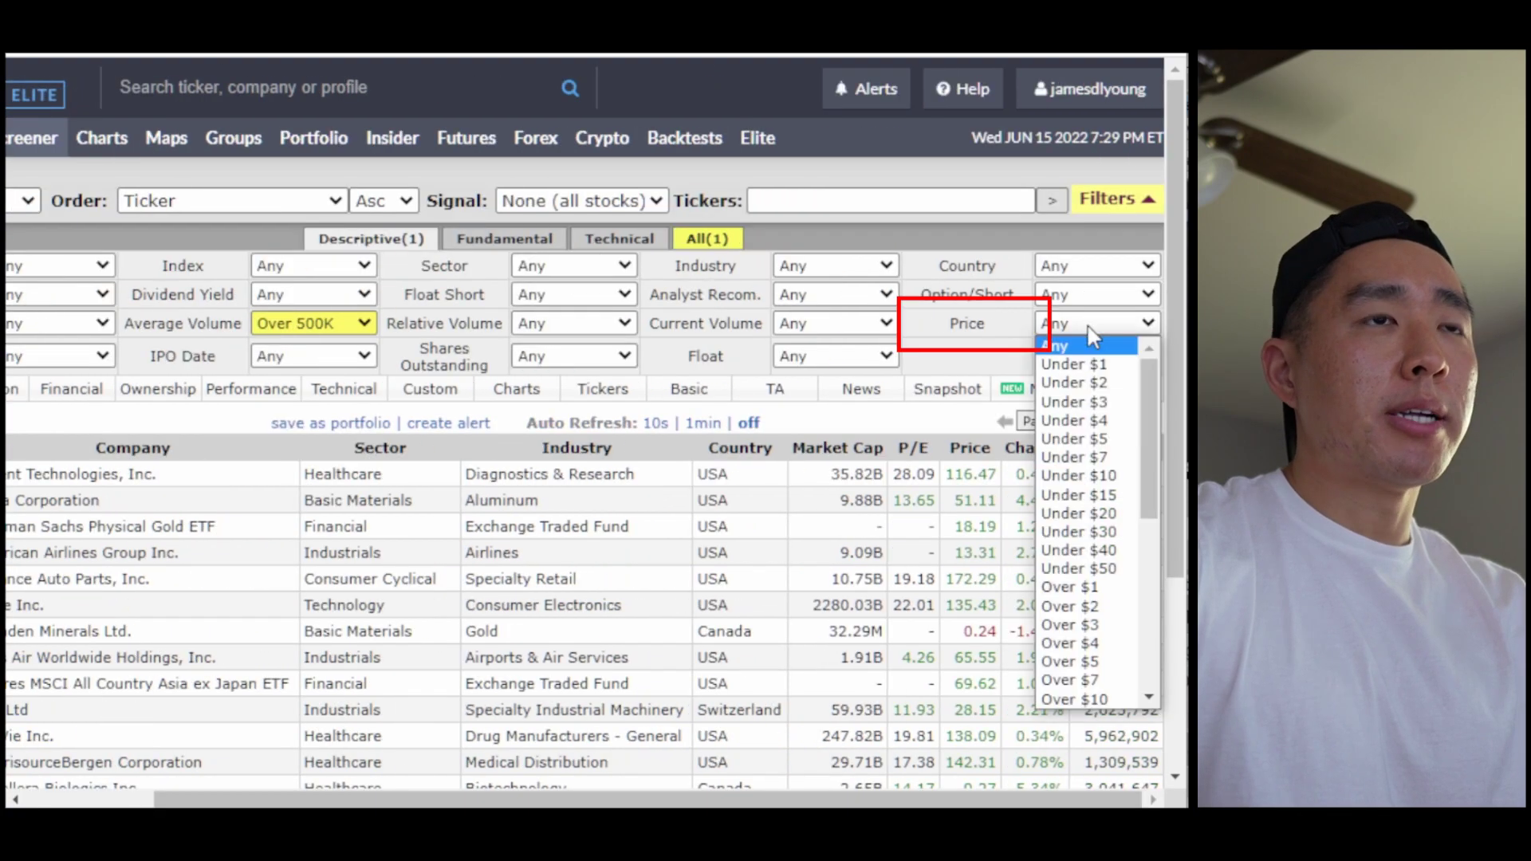
pyautogui.click(1101, 588)
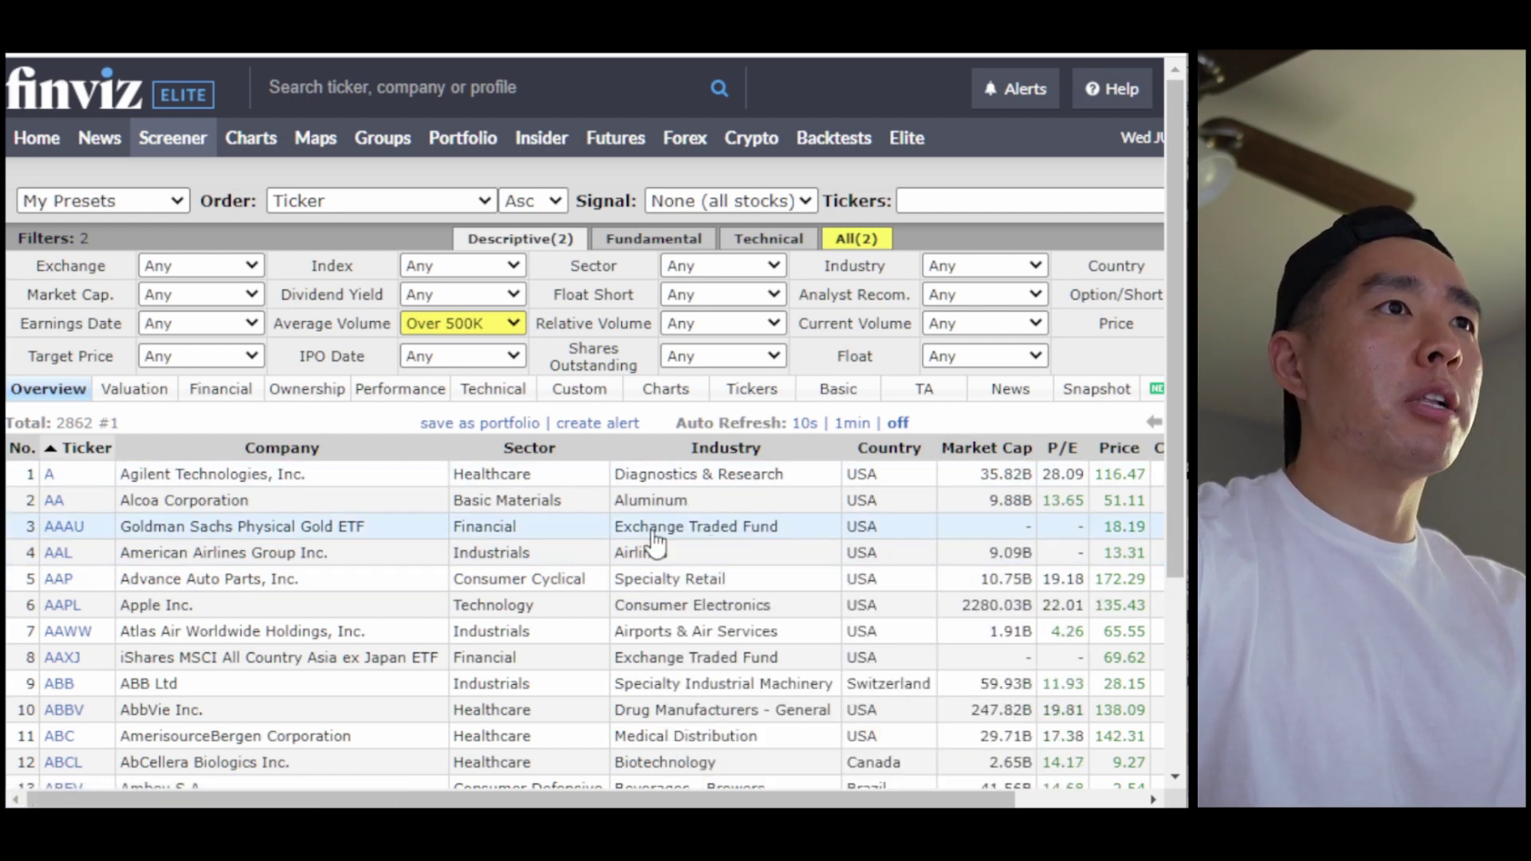
pyautogui.scroll(-3, 652, 539)
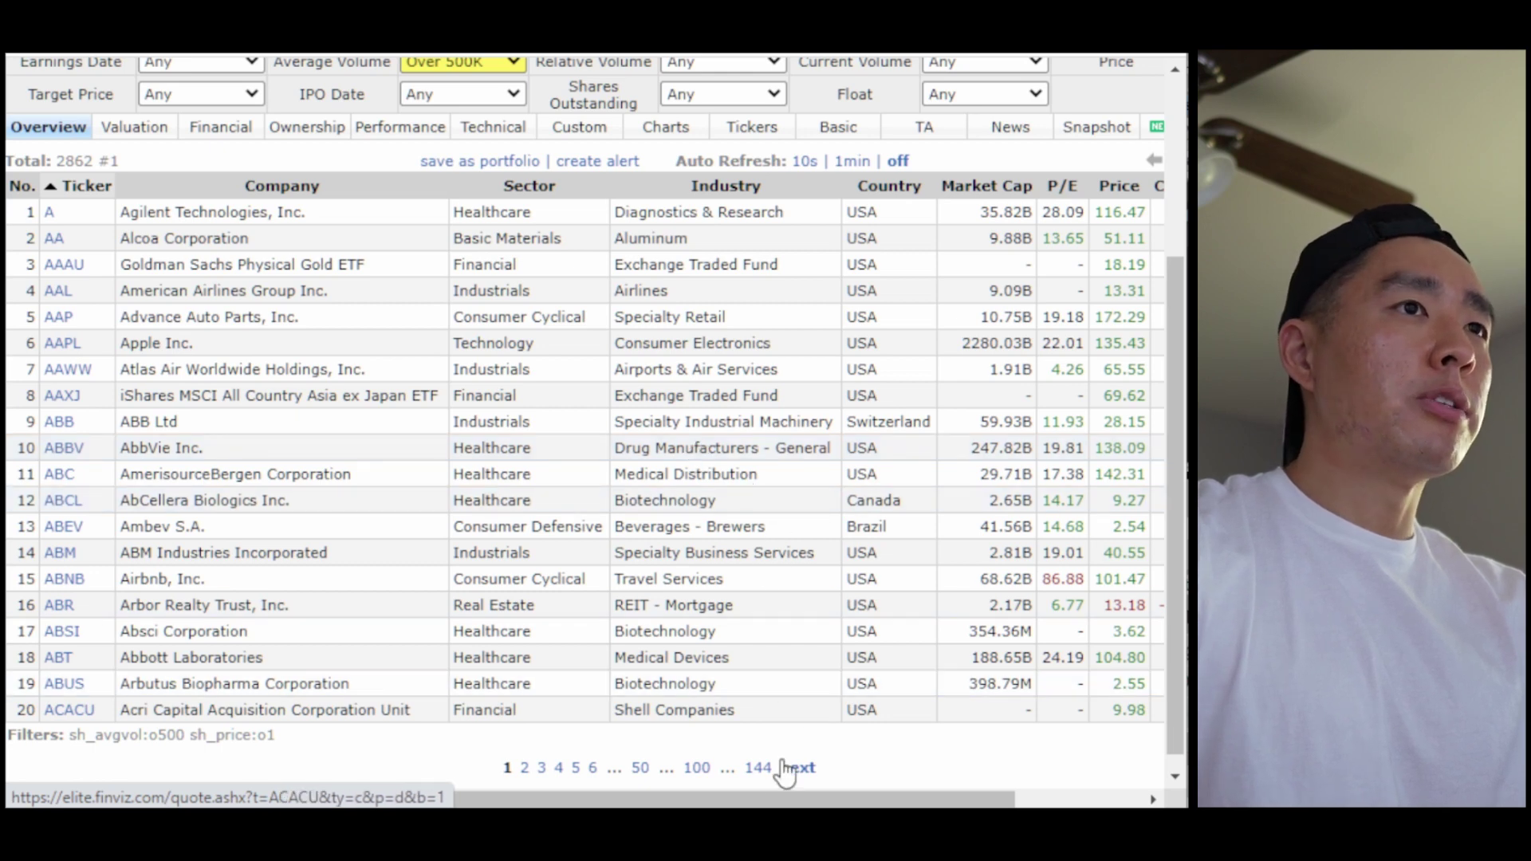
pyautogui.click(1028, 800)
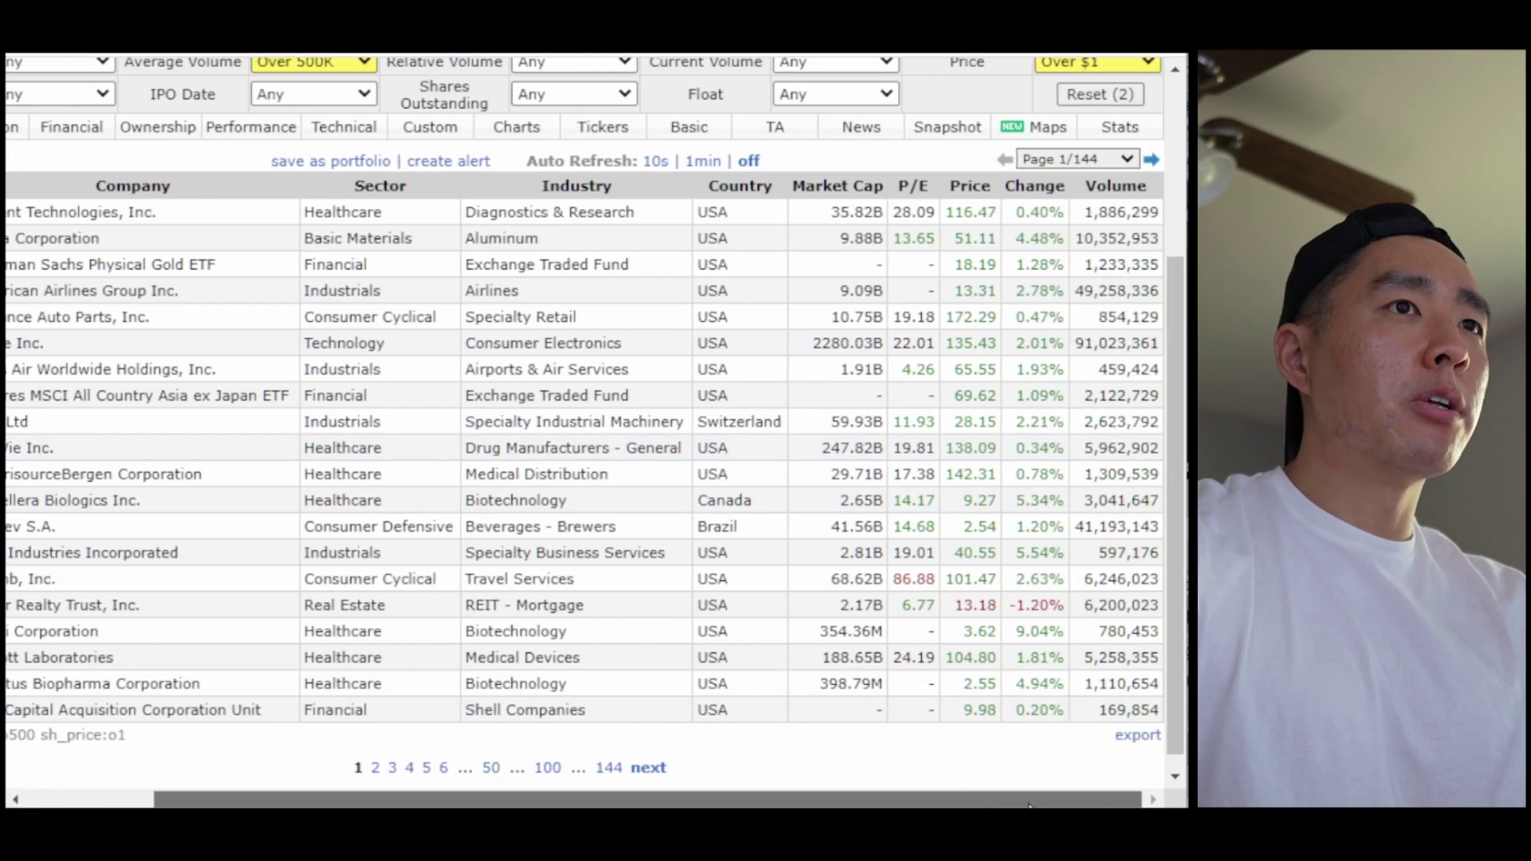
# - Export the filtered screener results as finviz.csv and open the downloaded file
pyautogui.click(1138, 737)
pyautogui.scroll(-1, 1082, 662)
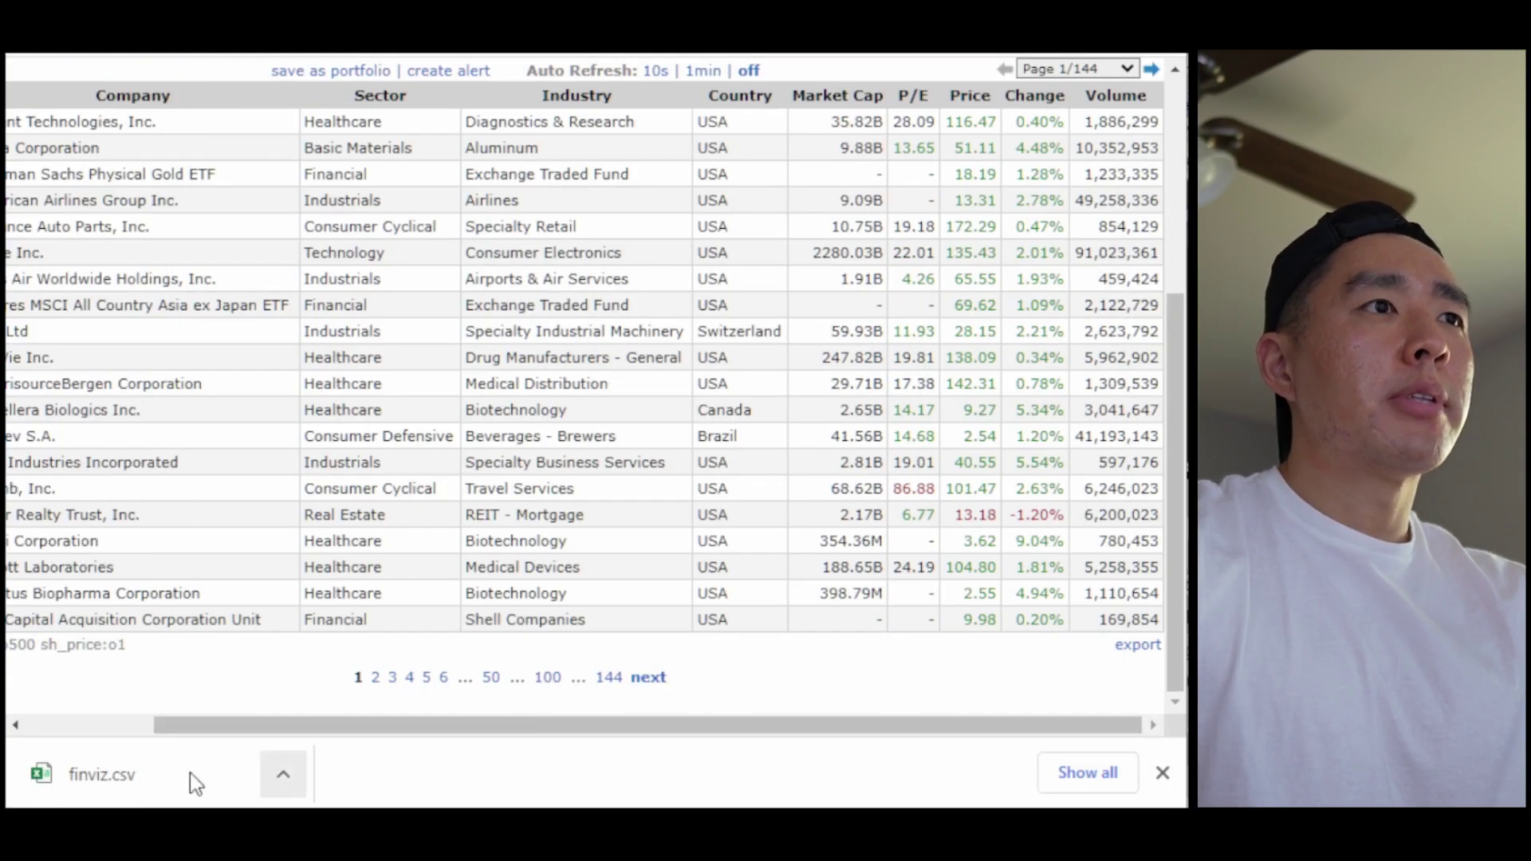
pyautogui.click(190, 773)
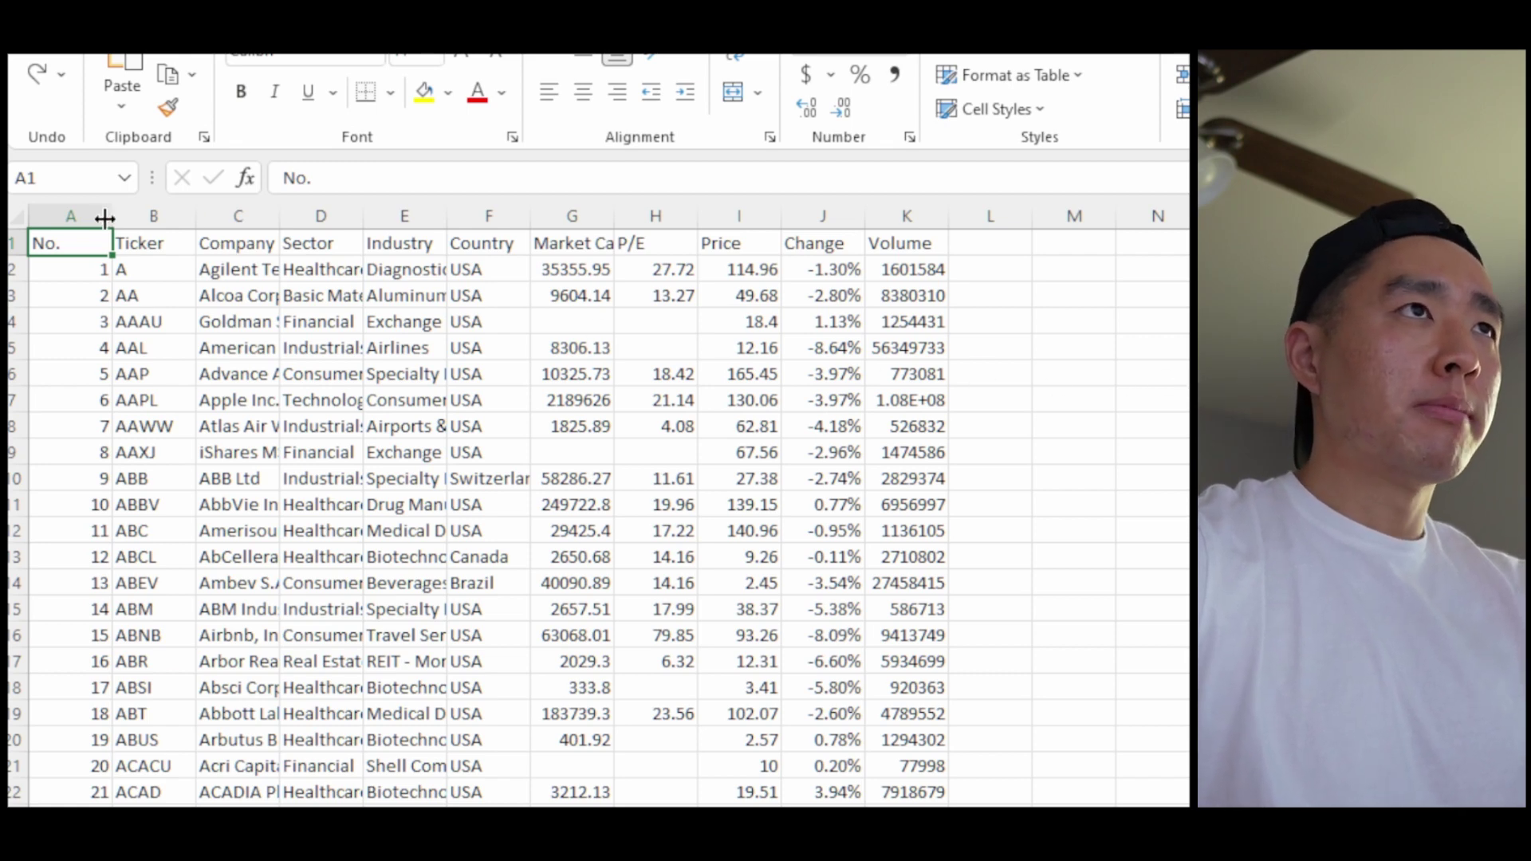
# - Sort the data in columns A–K by Industry, A to Z
pyautogui.click(99, 217)
pyautogui.keyDown('shift'); pyautogui.click(926, 213); pyautogui.keyUp('shift')
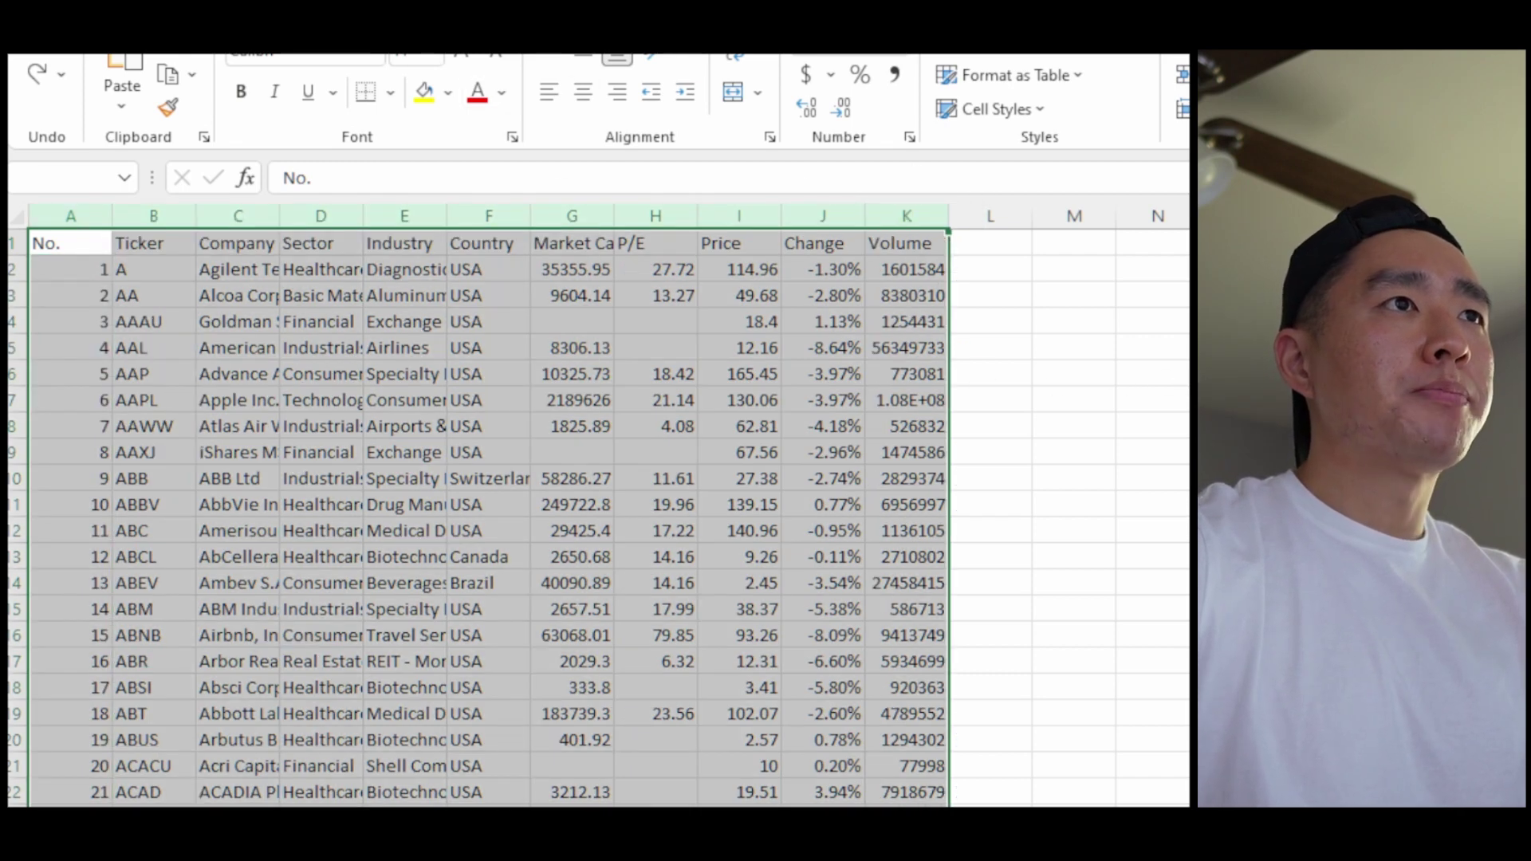
pyautogui.click(630, 32)
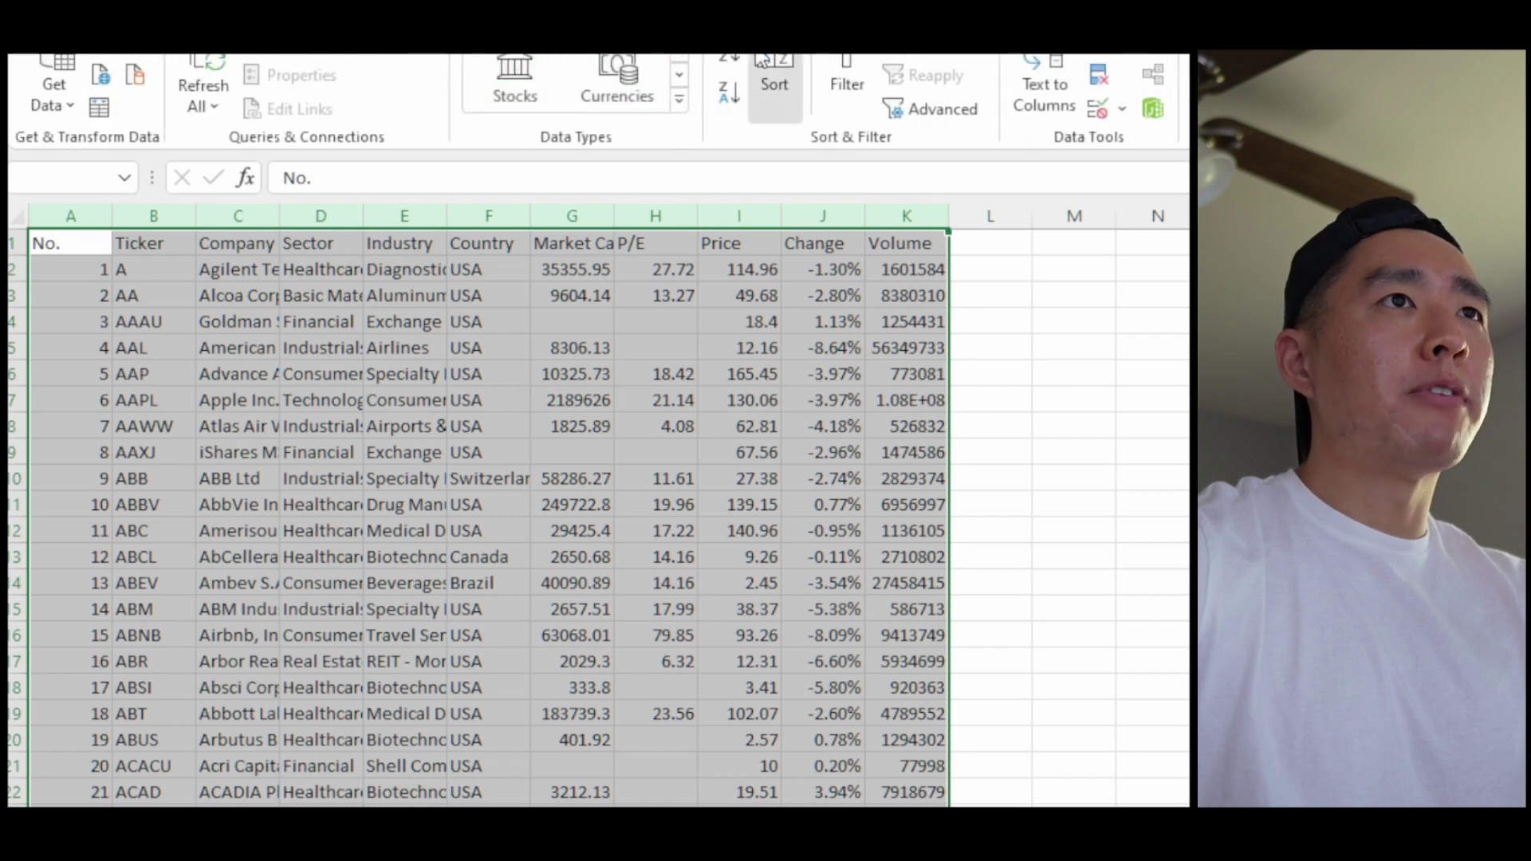
pyautogui.click(774, 79)
pyautogui.click(590, 564)
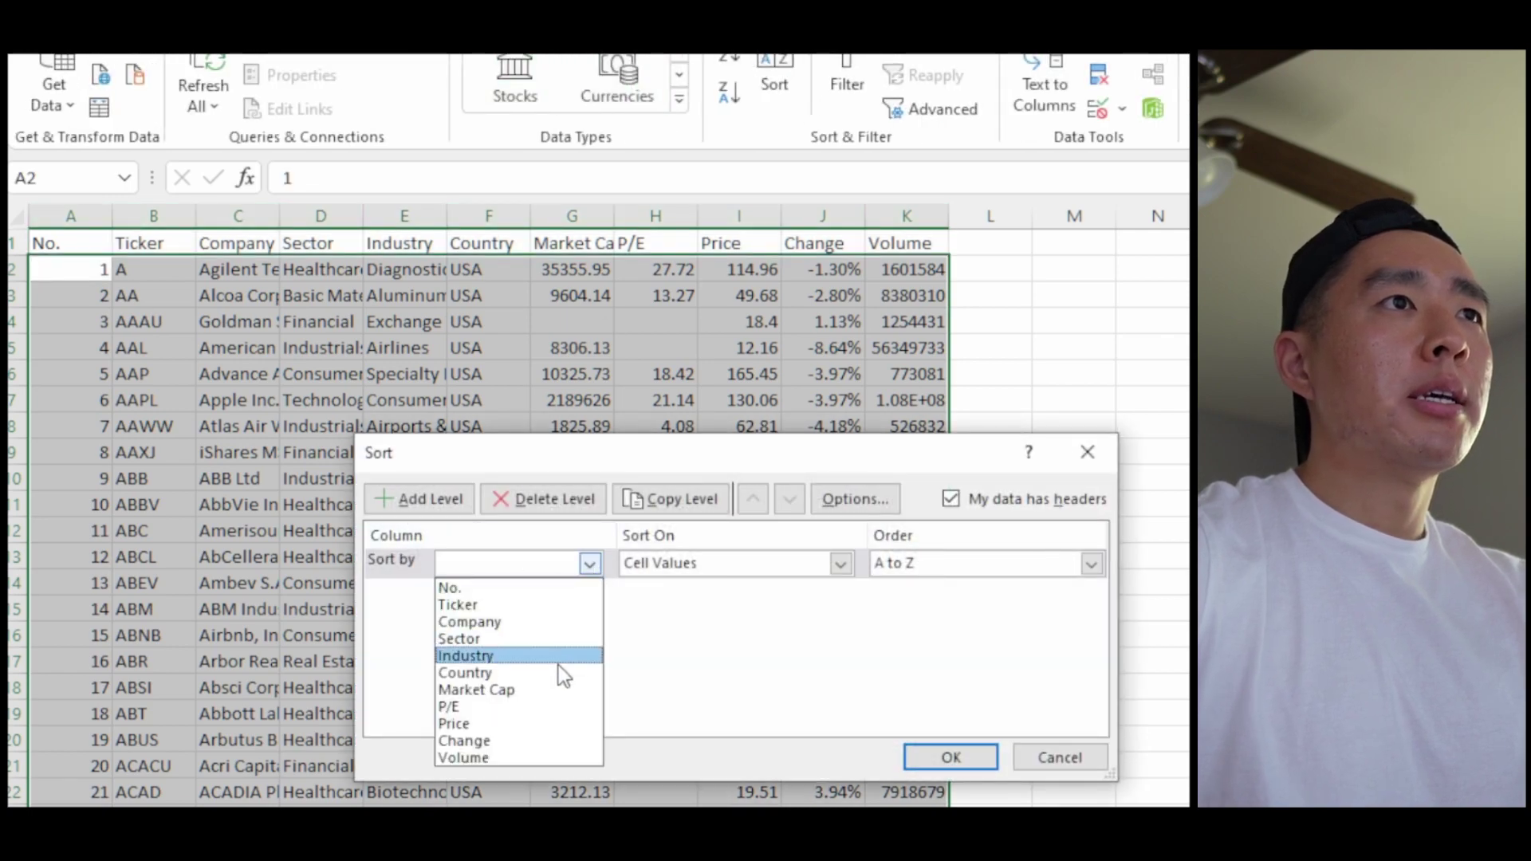
pyautogui.click(559, 665)
pyautogui.click(950, 756)
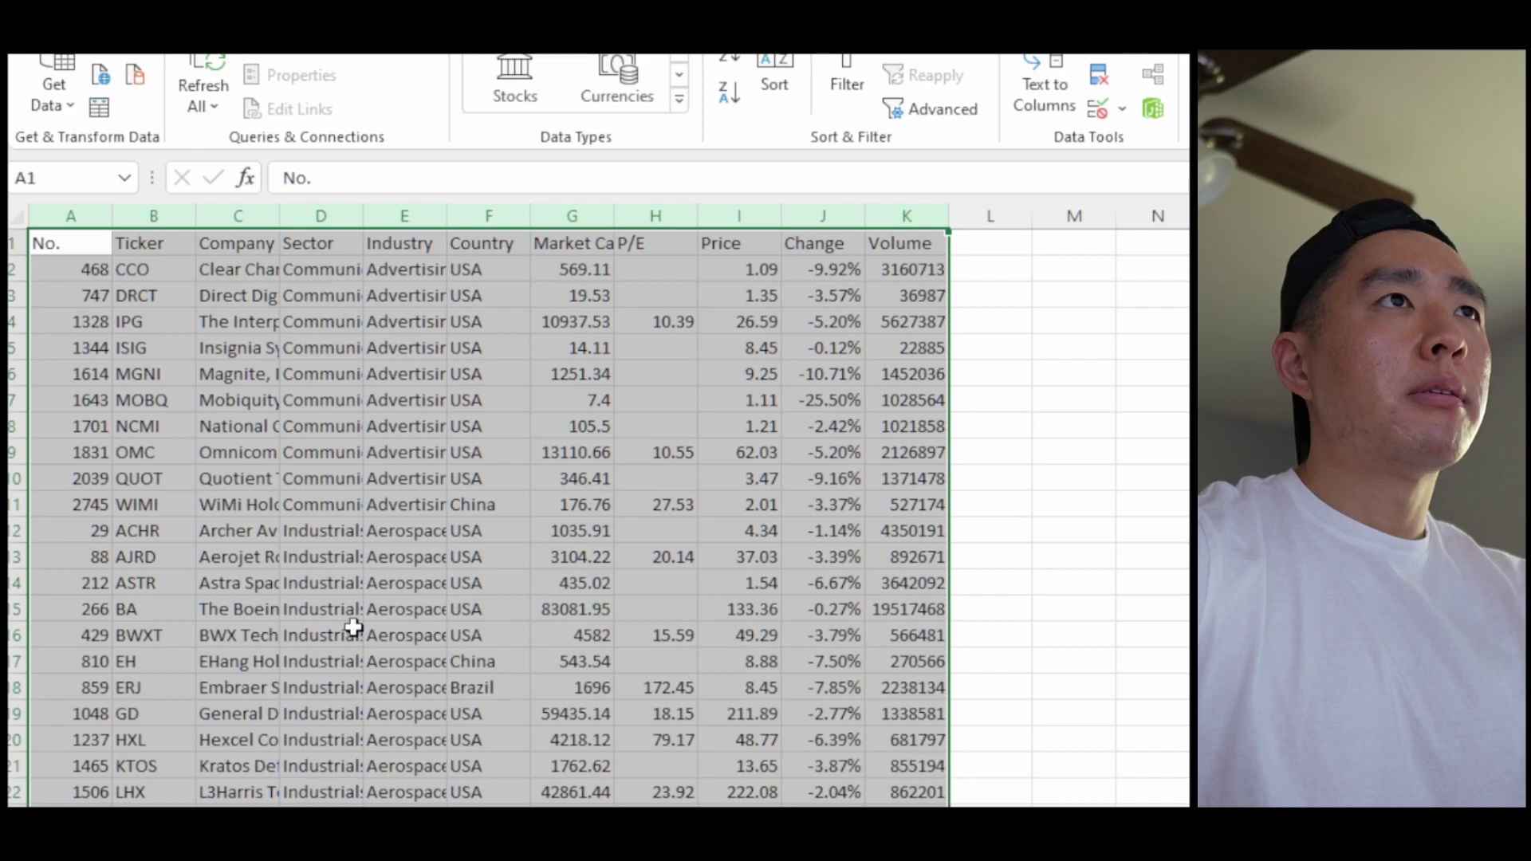
pyautogui.click(350, 634)
# - Find and select the first Exchange Traded Fund row
pyautogui.scroll(-7, 894, 737)
pyautogui.scroll(-7, 906, 750)
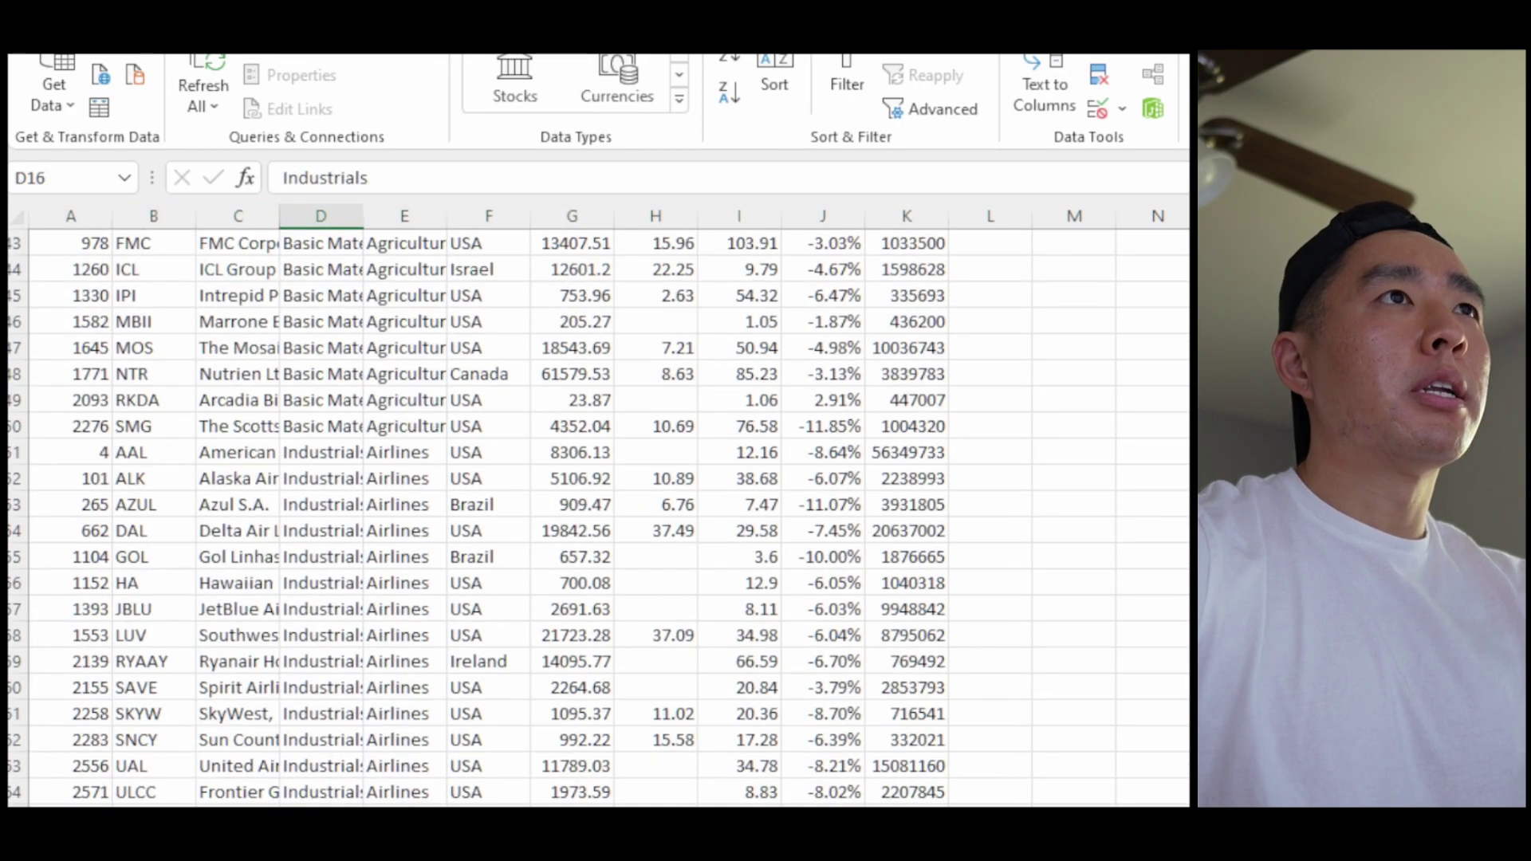
pyautogui.scroll(-20, 598, 519)
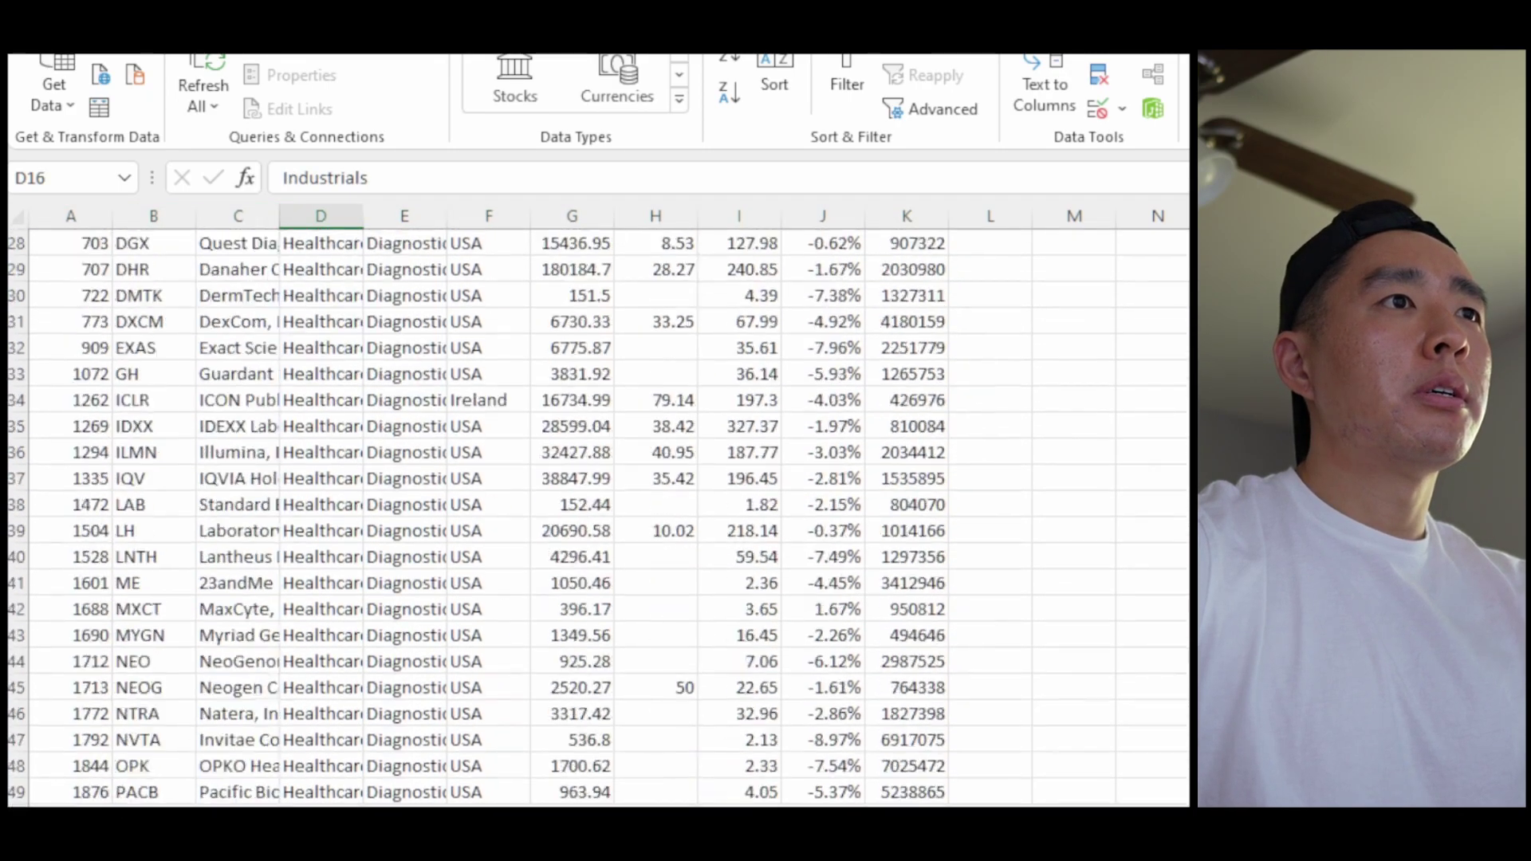
pyautogui.scroll(-20, 598, 518)
pyautogui.scroll(7, 859, 645)
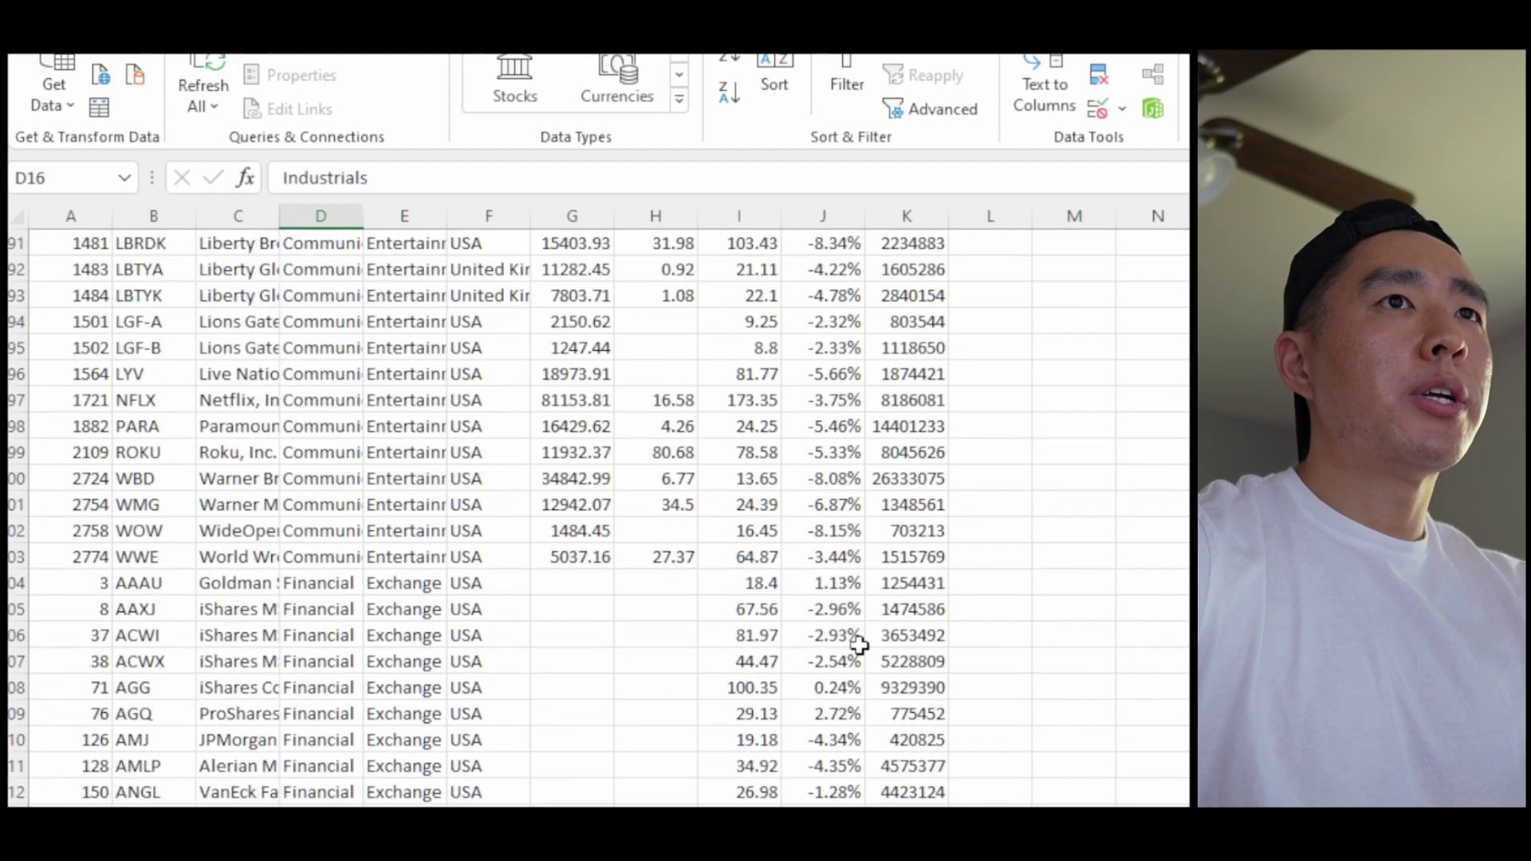
pyautogui.click(14, 580)
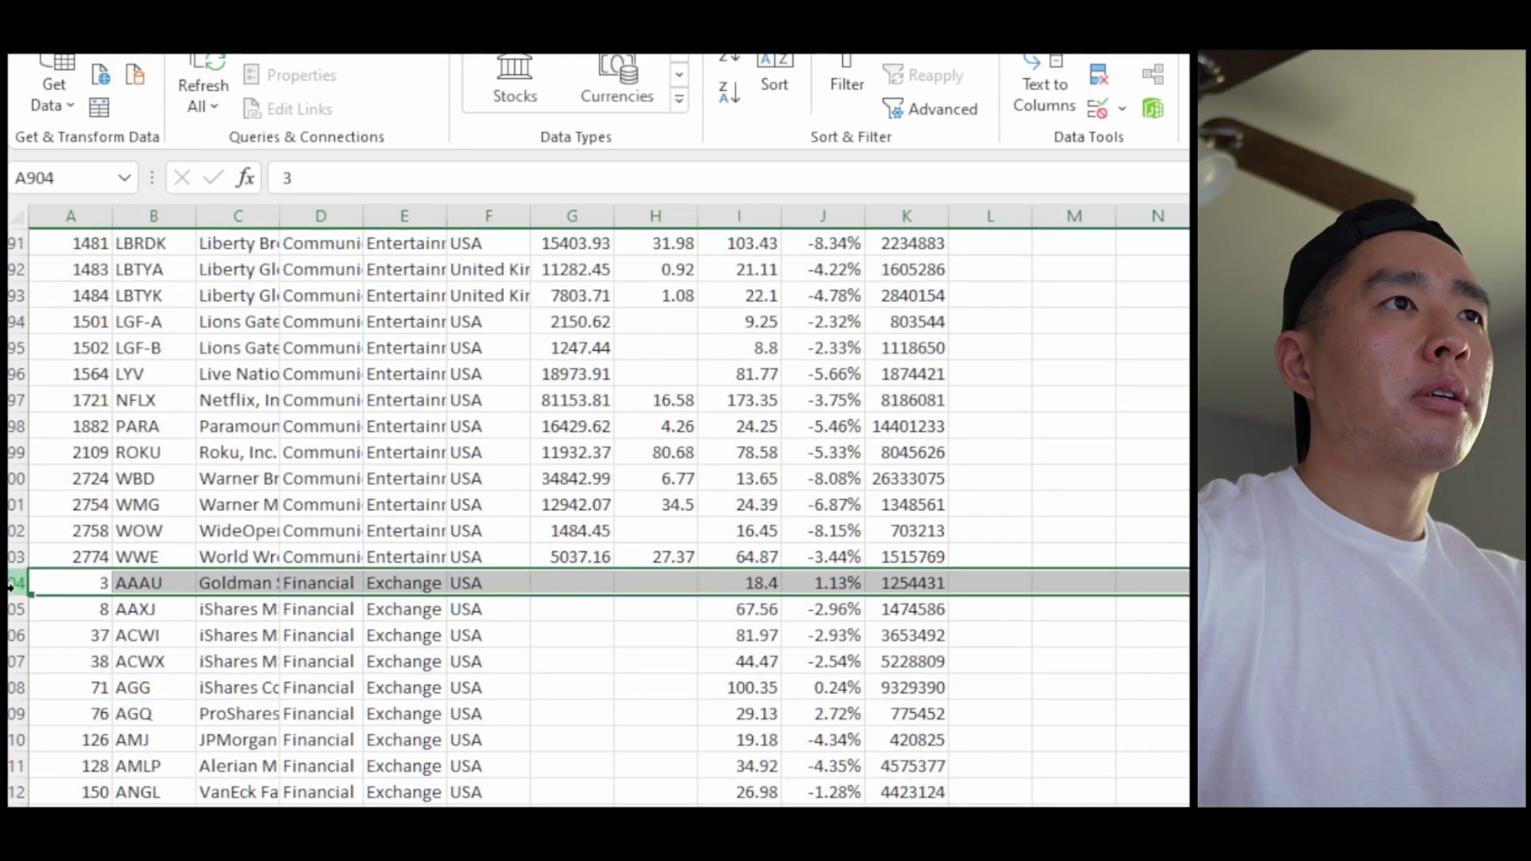
# - Extend the selection to the last Exchange Traded Fund row and delete all those rows
pyautogui.scroll(-20, 15, 580)
pyautogui.scroll(-20, 598, 518)
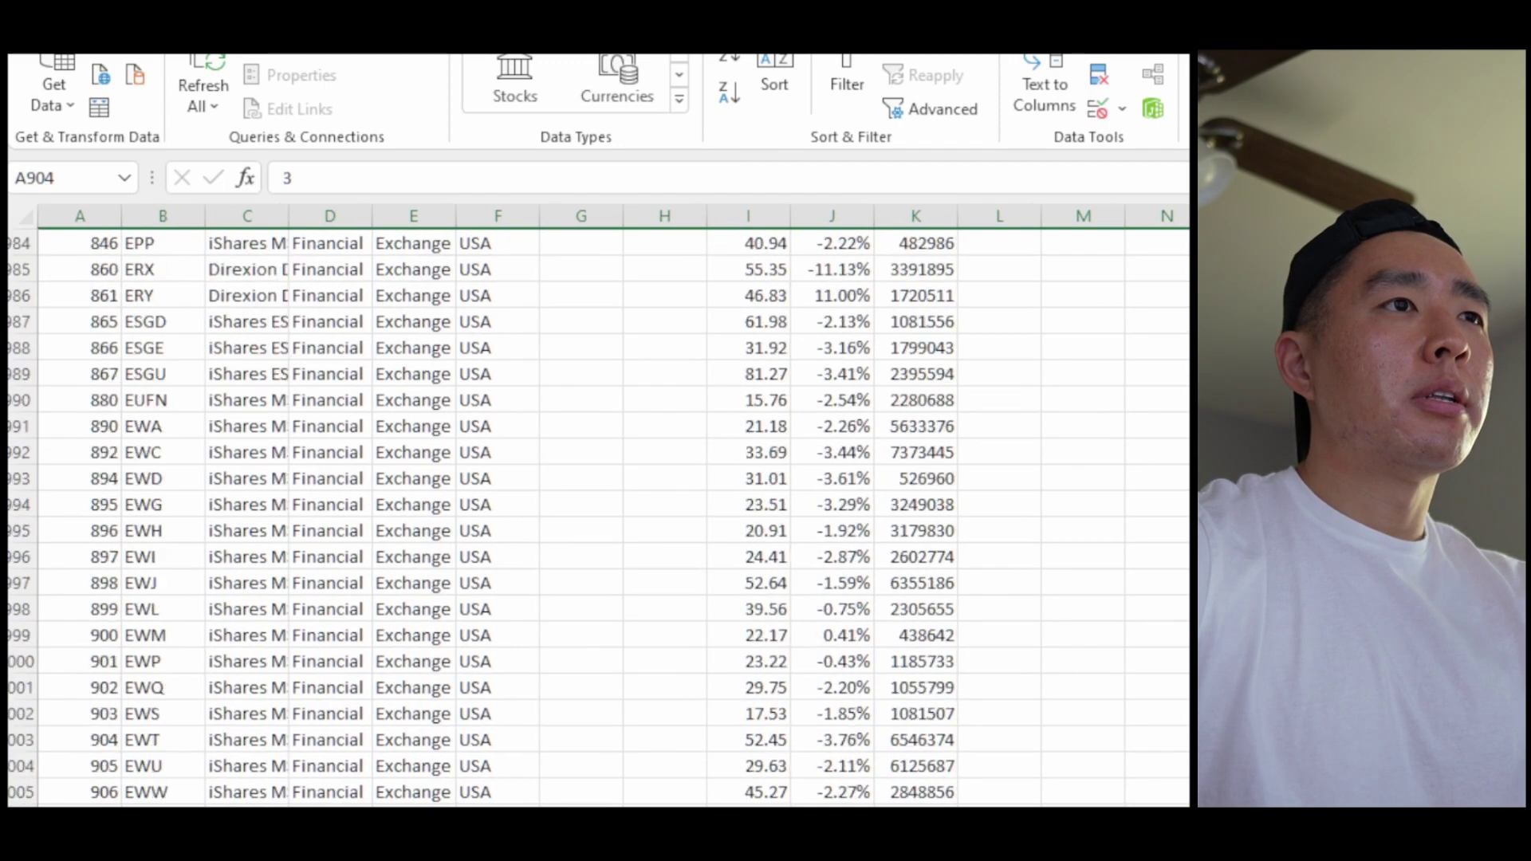
pyautogui.scroll(-20, 598, 518)
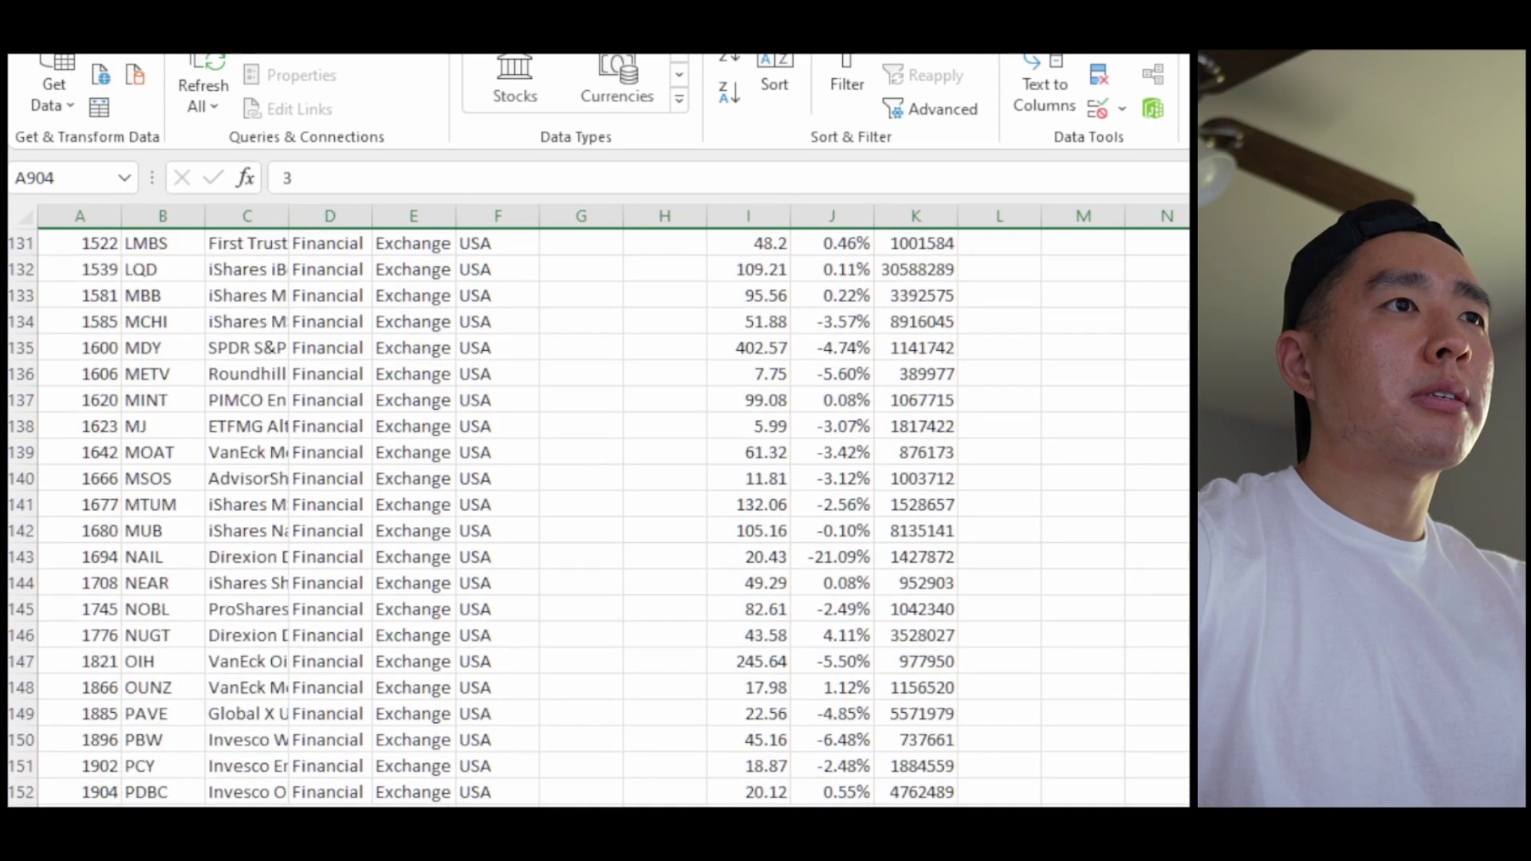
pyautogui.scroll(-20, 598, 519)
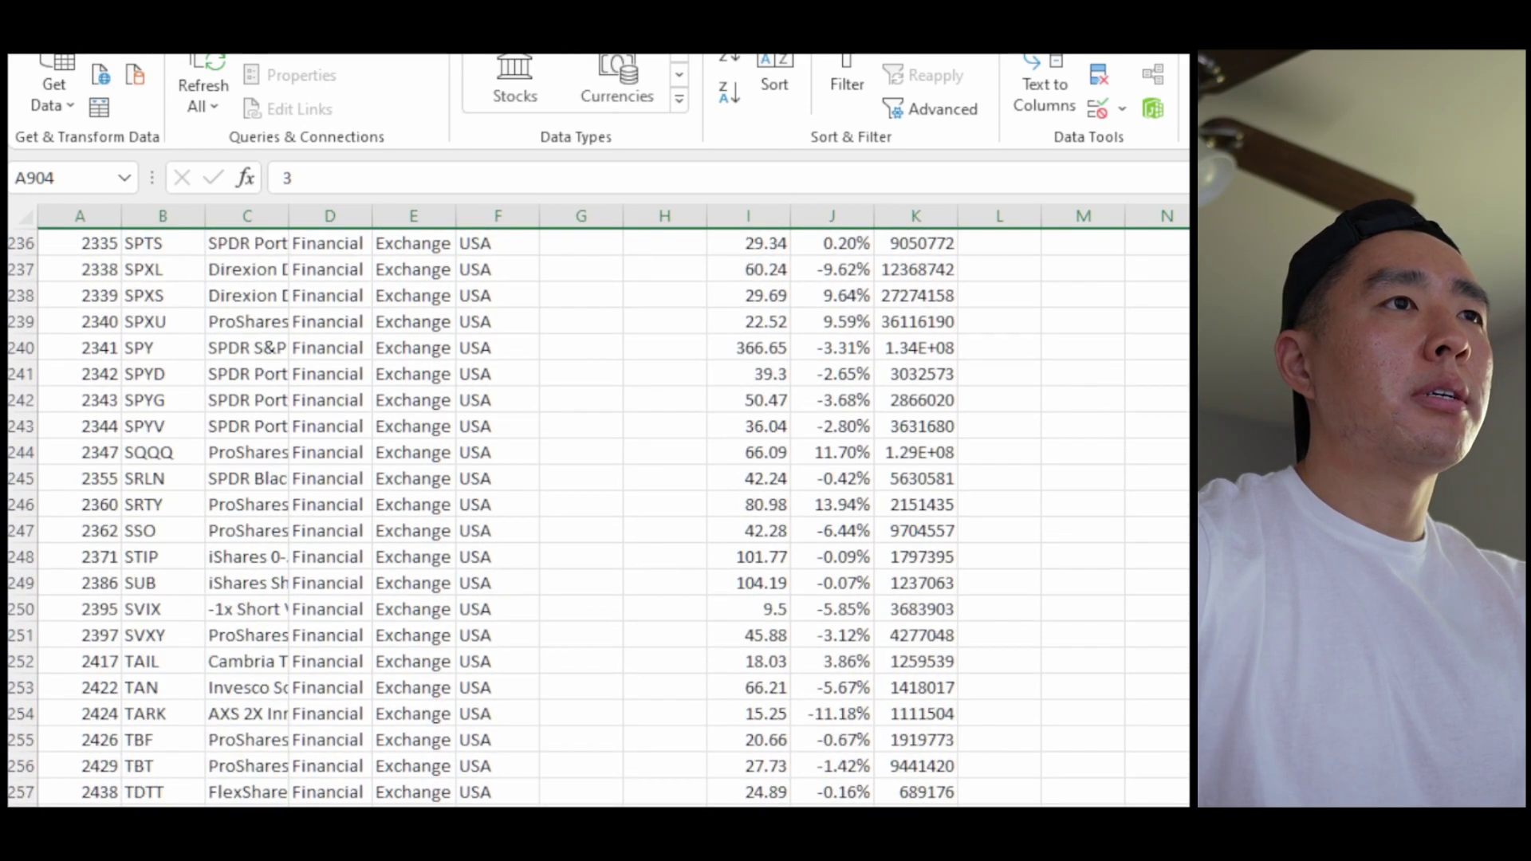
pyautogui.scroll(-7, 598, 518)
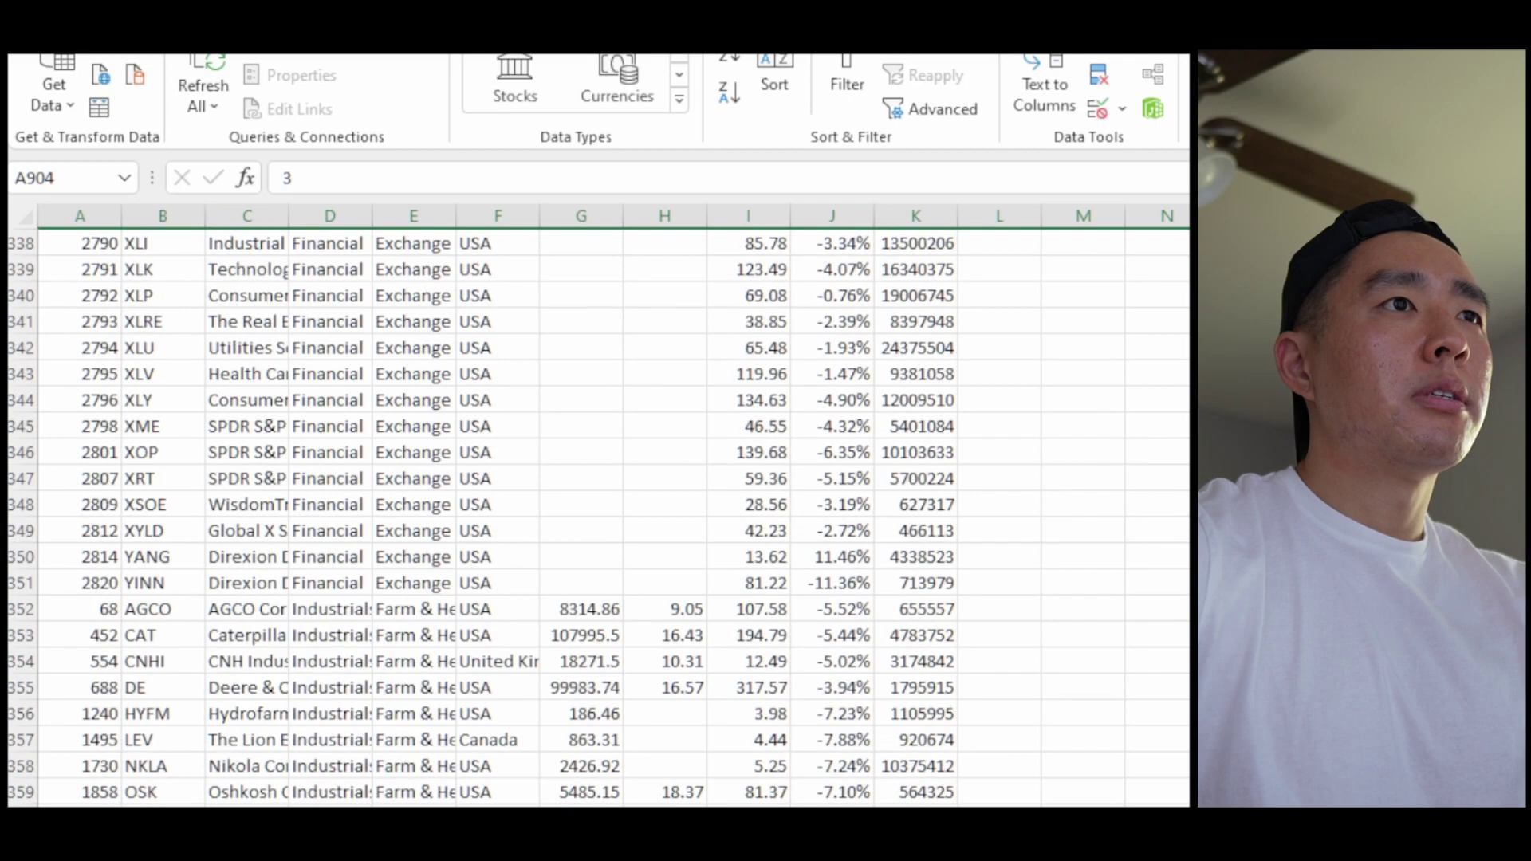
pyautogui.keyDown('shift'); pyautogui.click(16, 582); pyautogui.keyUp('shift')
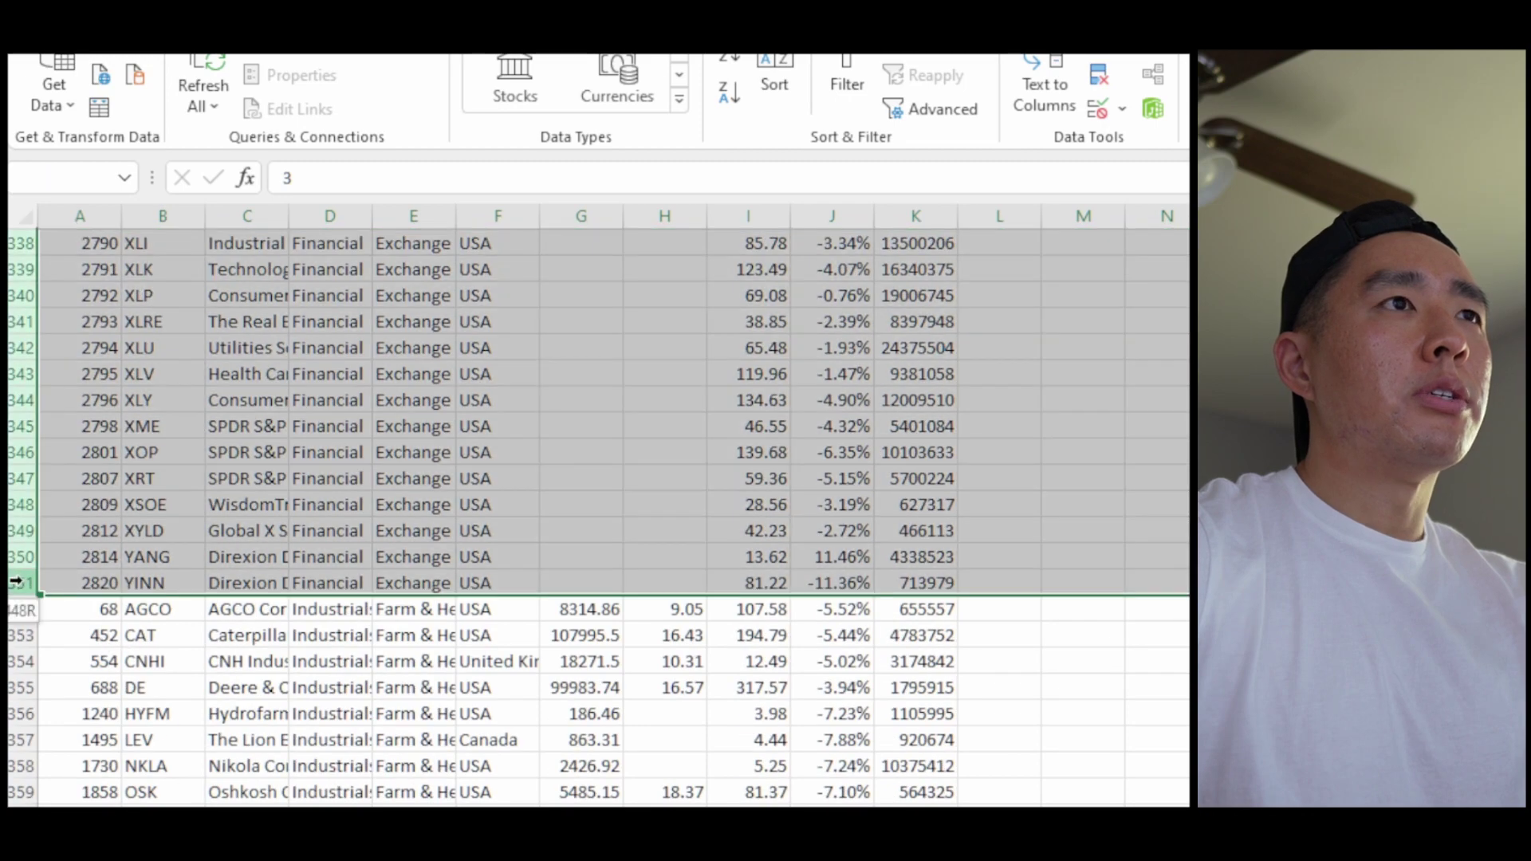
pyautogui.rightClick(19, 585)
pyautogui.press('d')
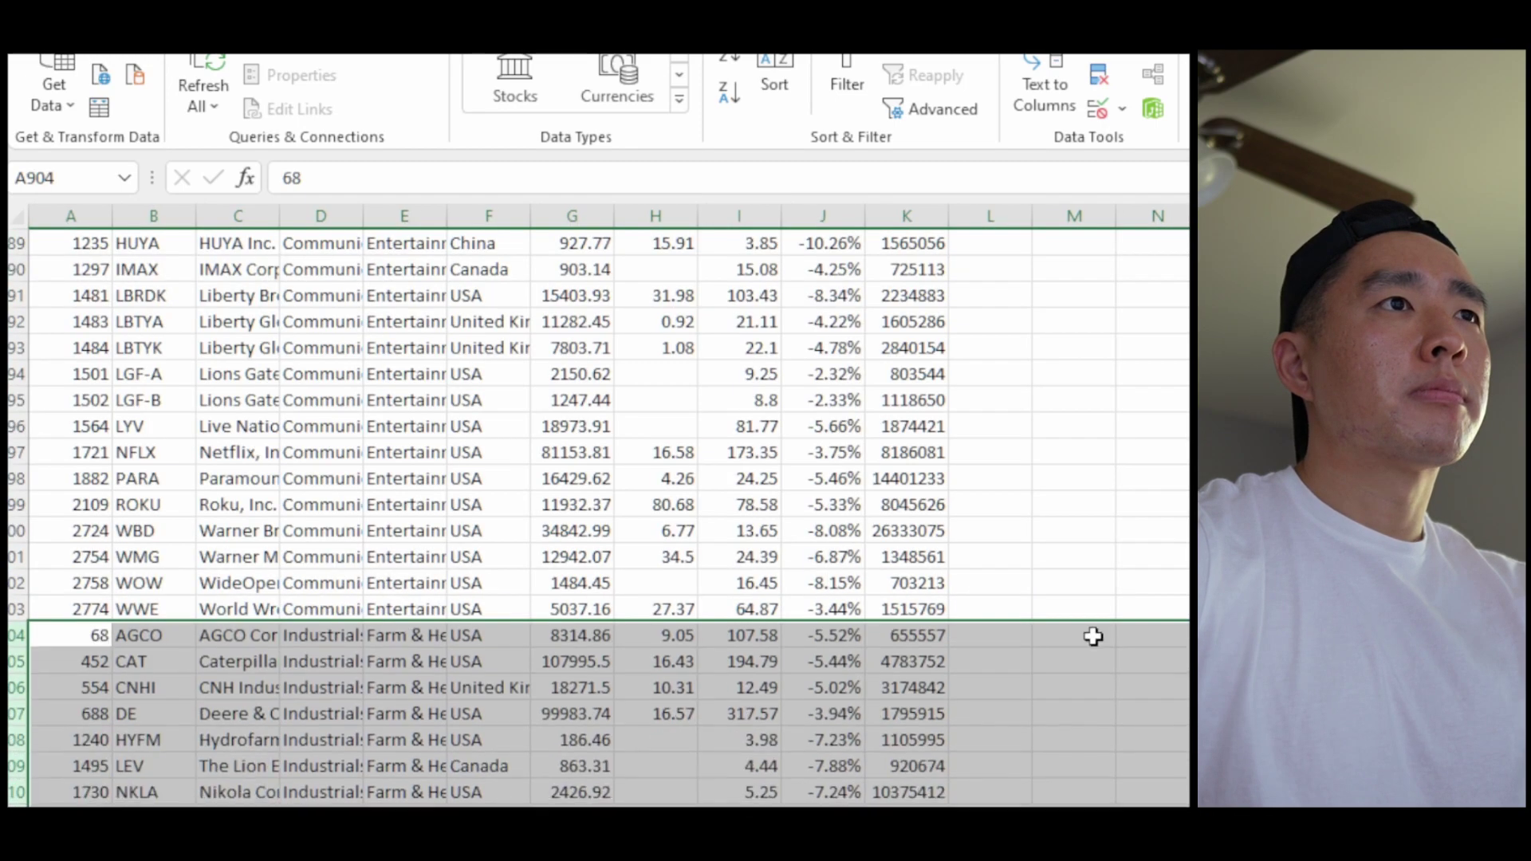
pyautogui.scroll(20, 598, 511)
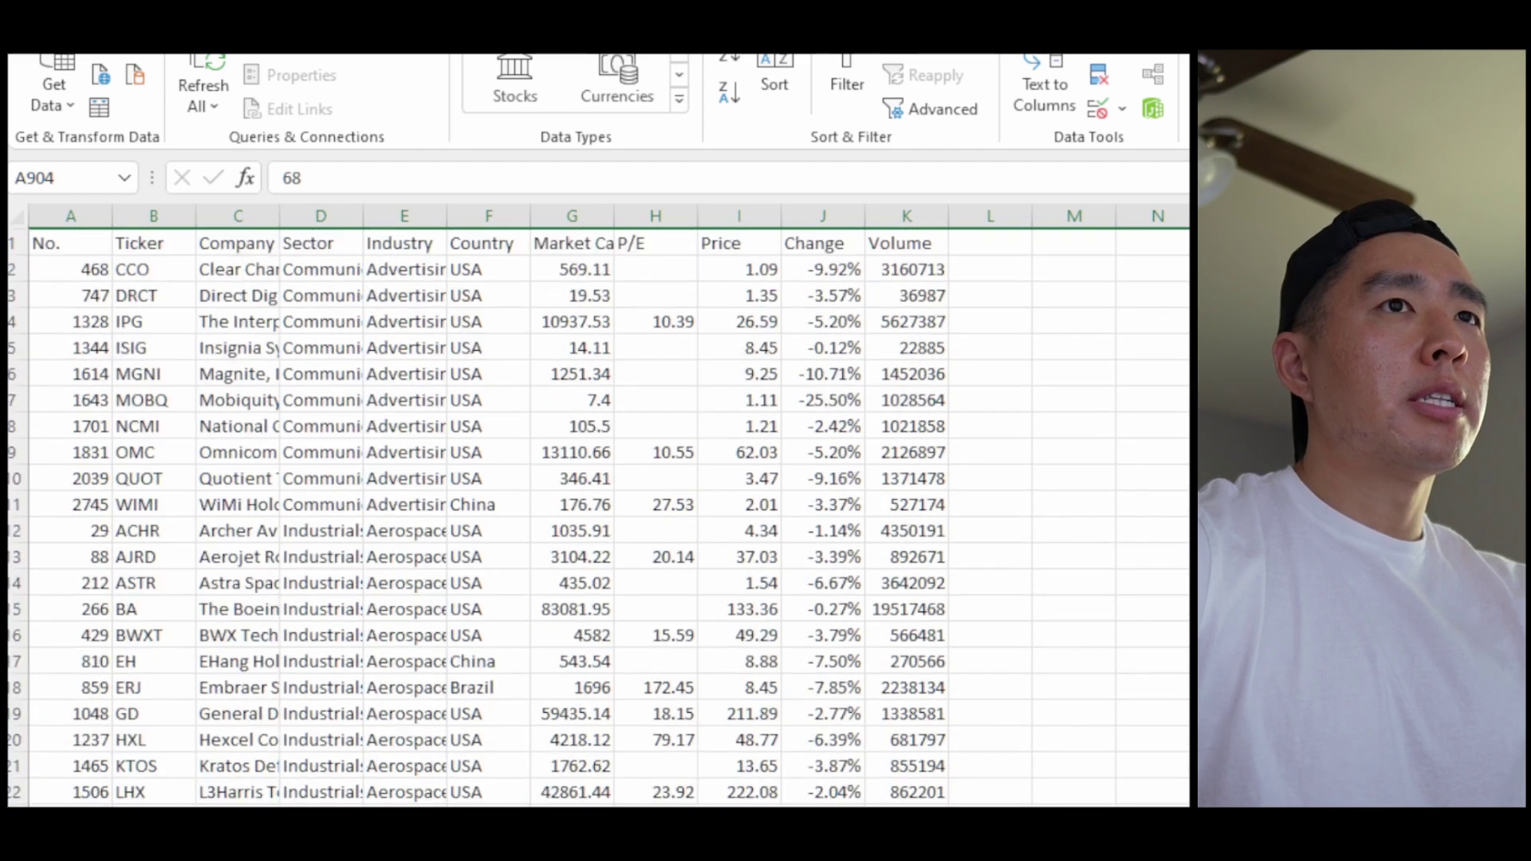
pyautogui.click(231, 214)
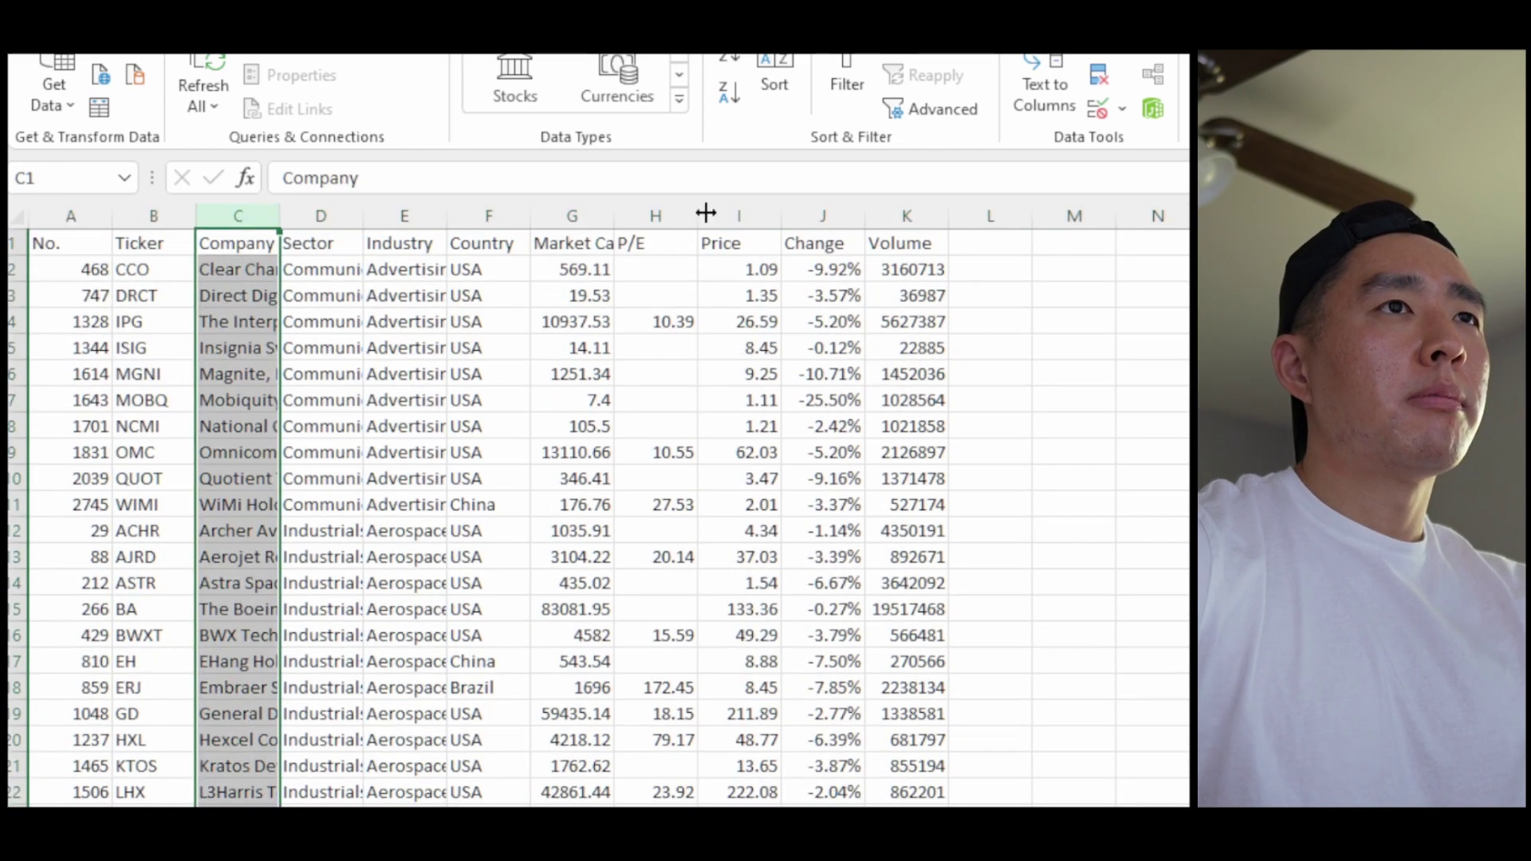
# - Delete columns C–K, the No. column and the header row, leaving only tickers
pyautogui.keyDown('shift'); pyautogui.click(910, 214); pyautogui.keyUp('shift')
pyautogui.rightClick(915, 217)
pyautogui.click(973, 471)
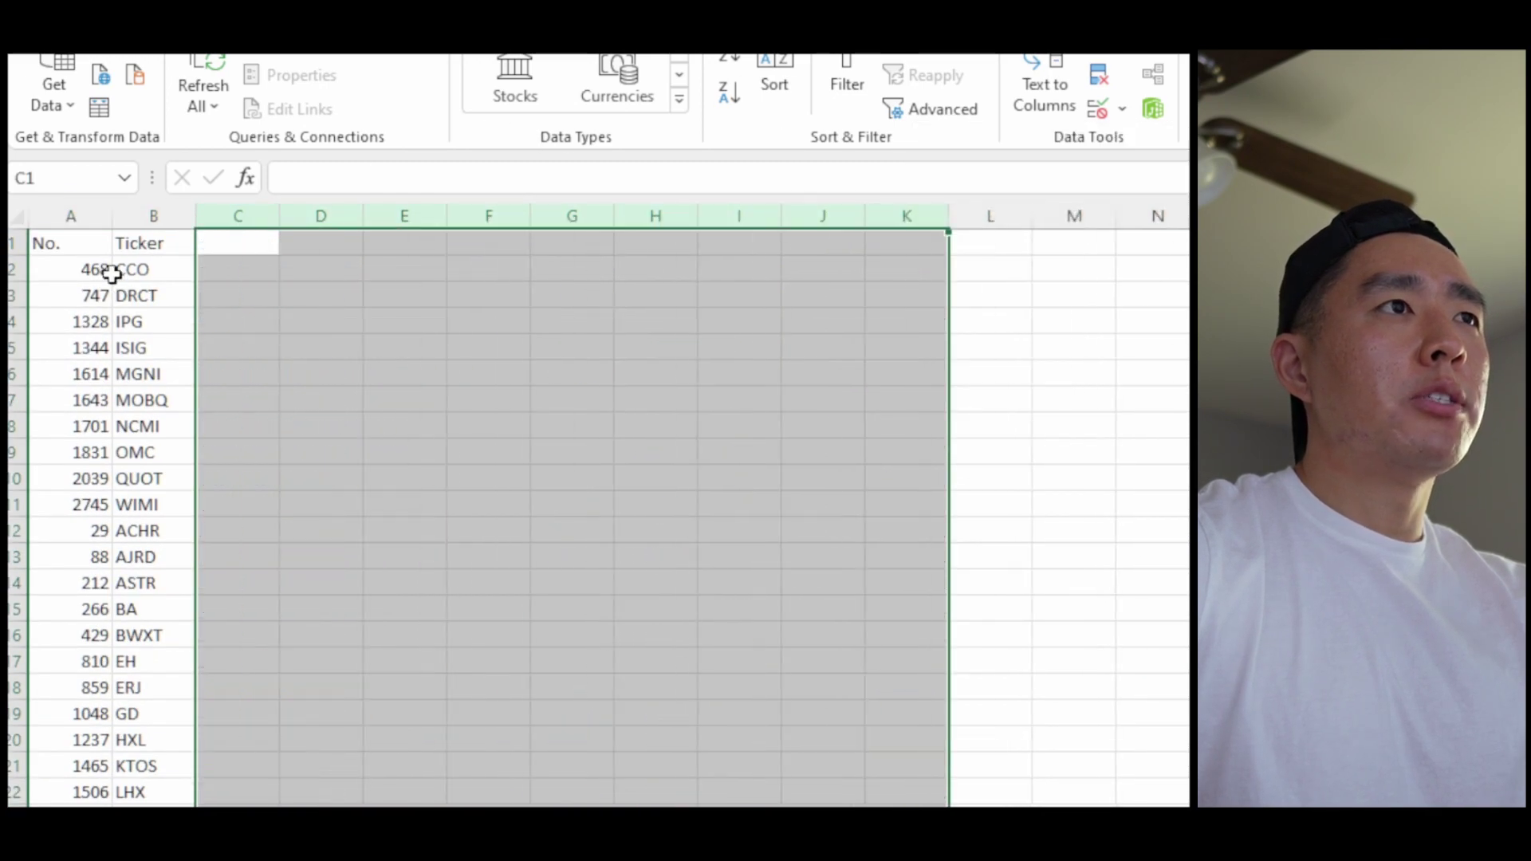
pyautogui.click(74, 213)
pyautogui.rightClick(74, 214)
pyautogui.click(155, 472)
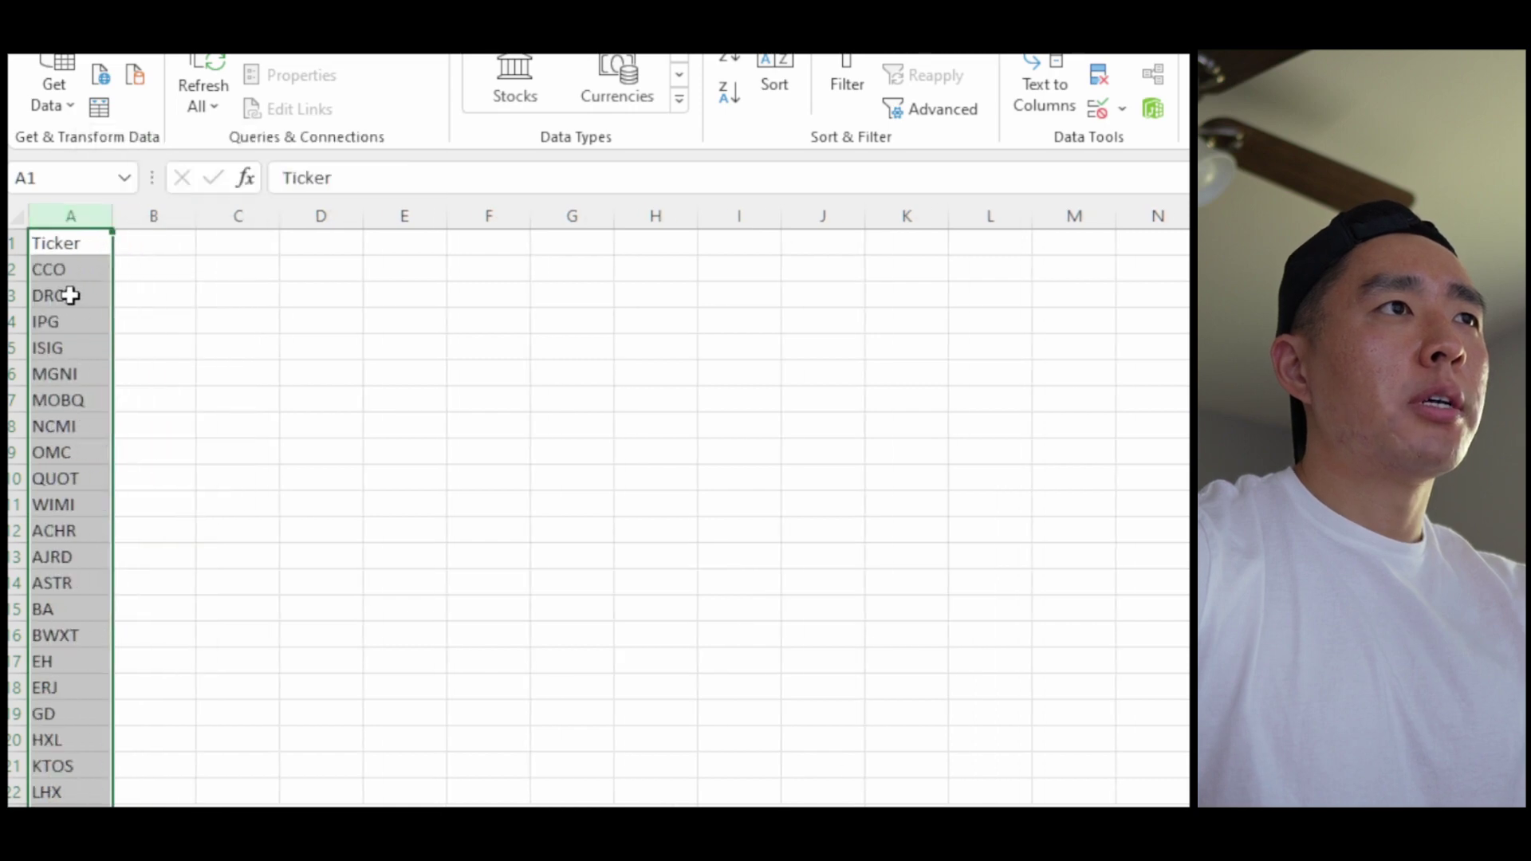
pyautogui.rightClick(12, 242)
pyautogui.click(128, 502)
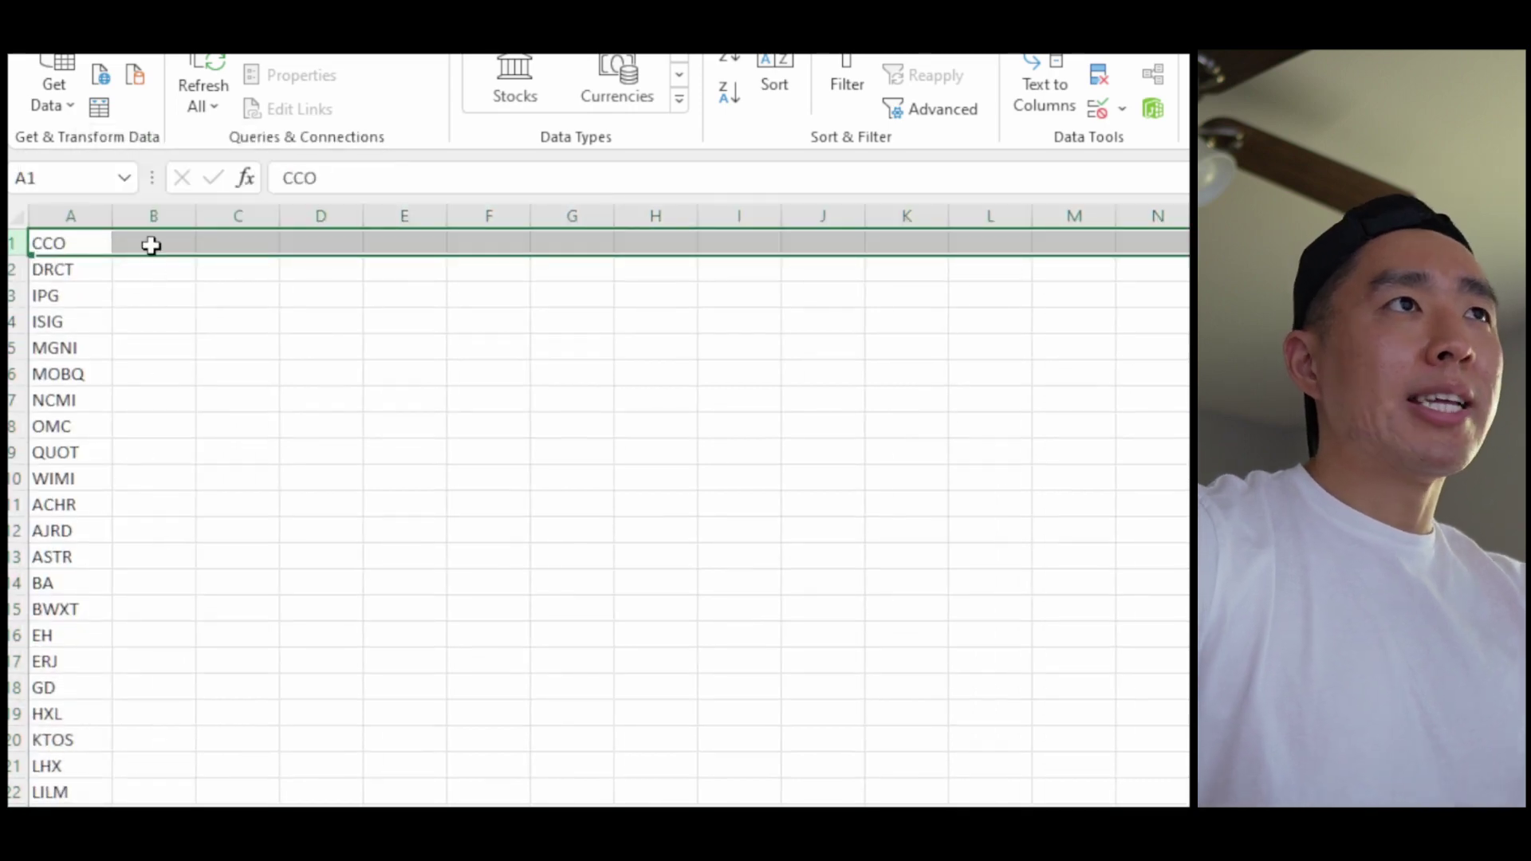
pyautogui.click(151, 242)
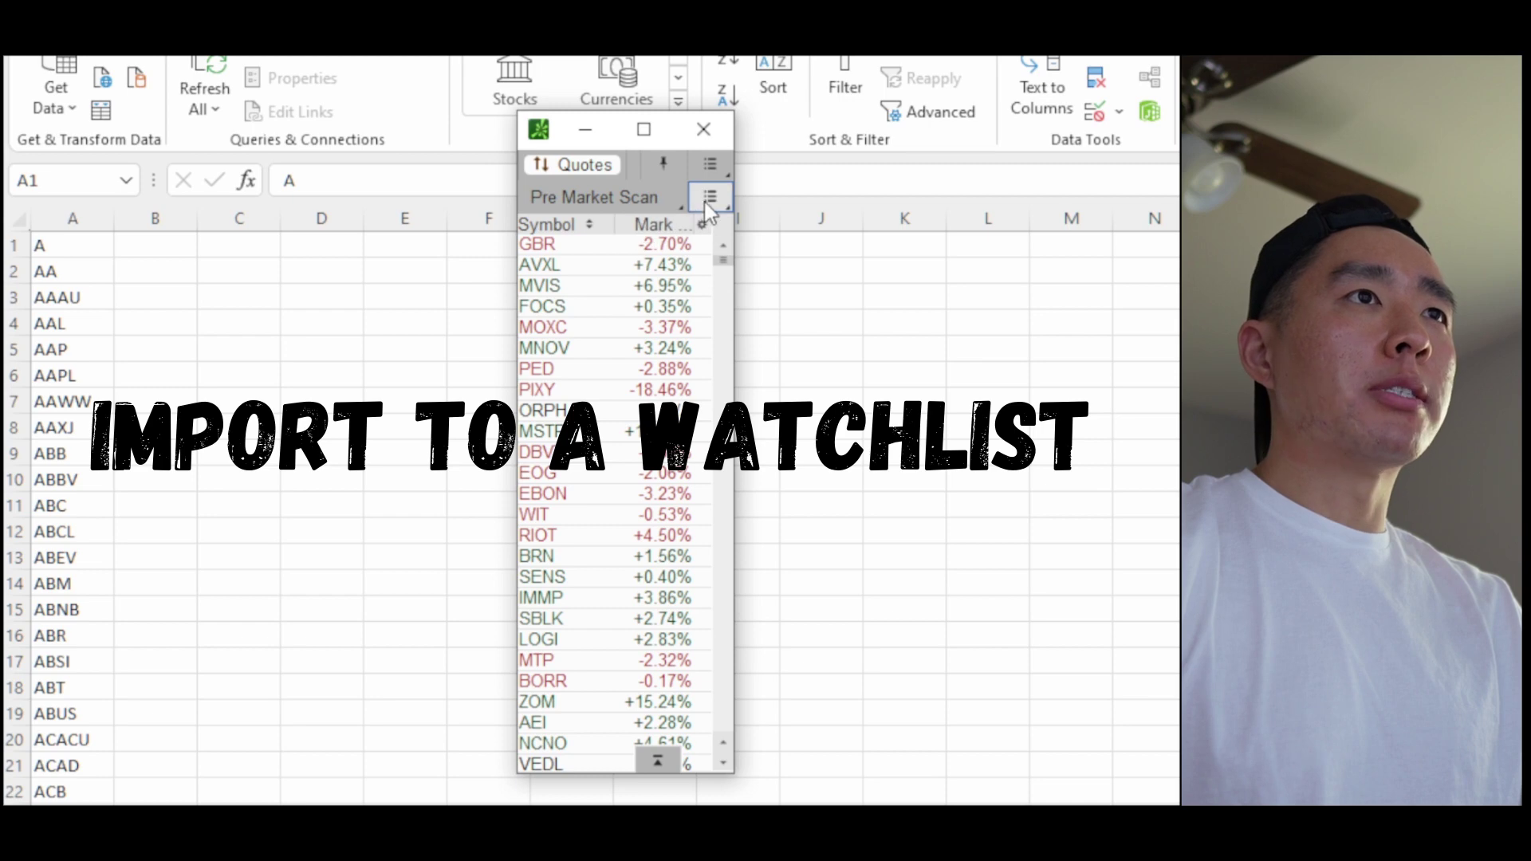
# - Copy the full ticker list from column A in Excel
pyautogui.click(76, 252)
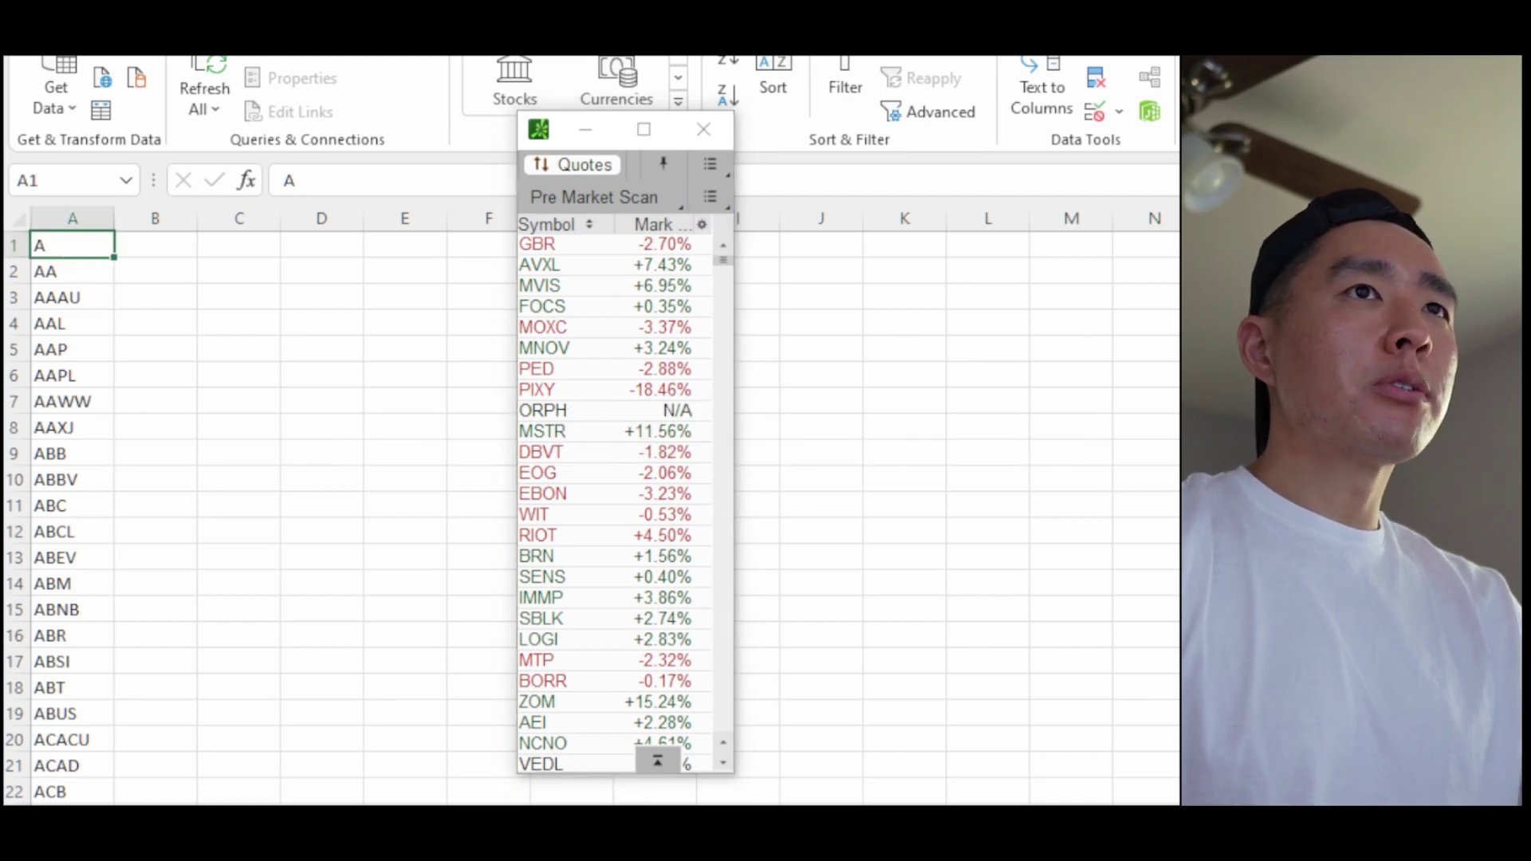
pyautogui.scroll(-20, 240, 518)
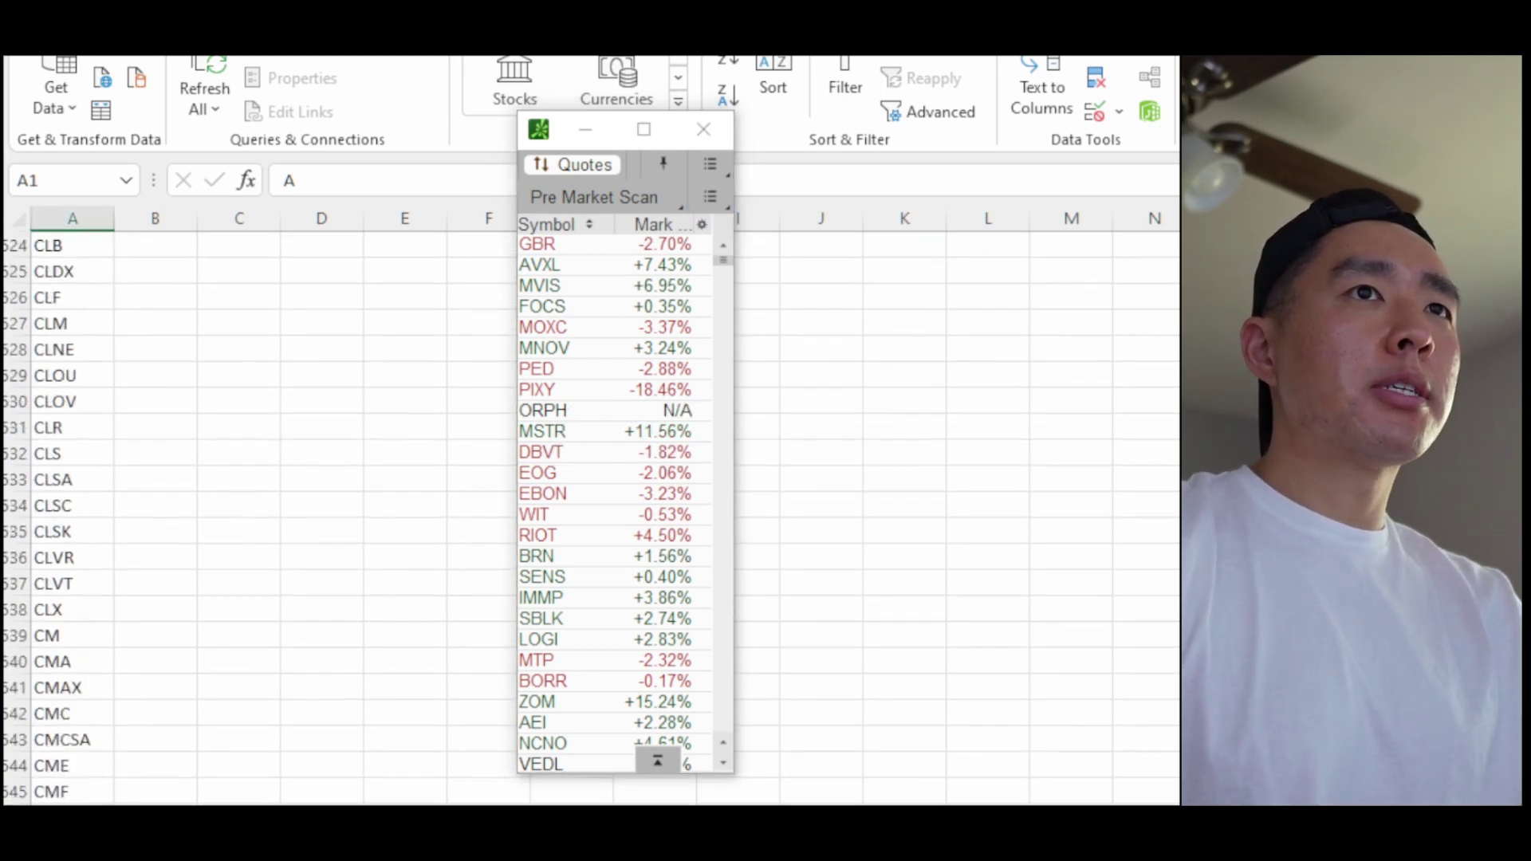
pyautogui.hotkey('ctrl', 'shift', 'Down')
pyautogui.hotkey('ctrl', 'c')
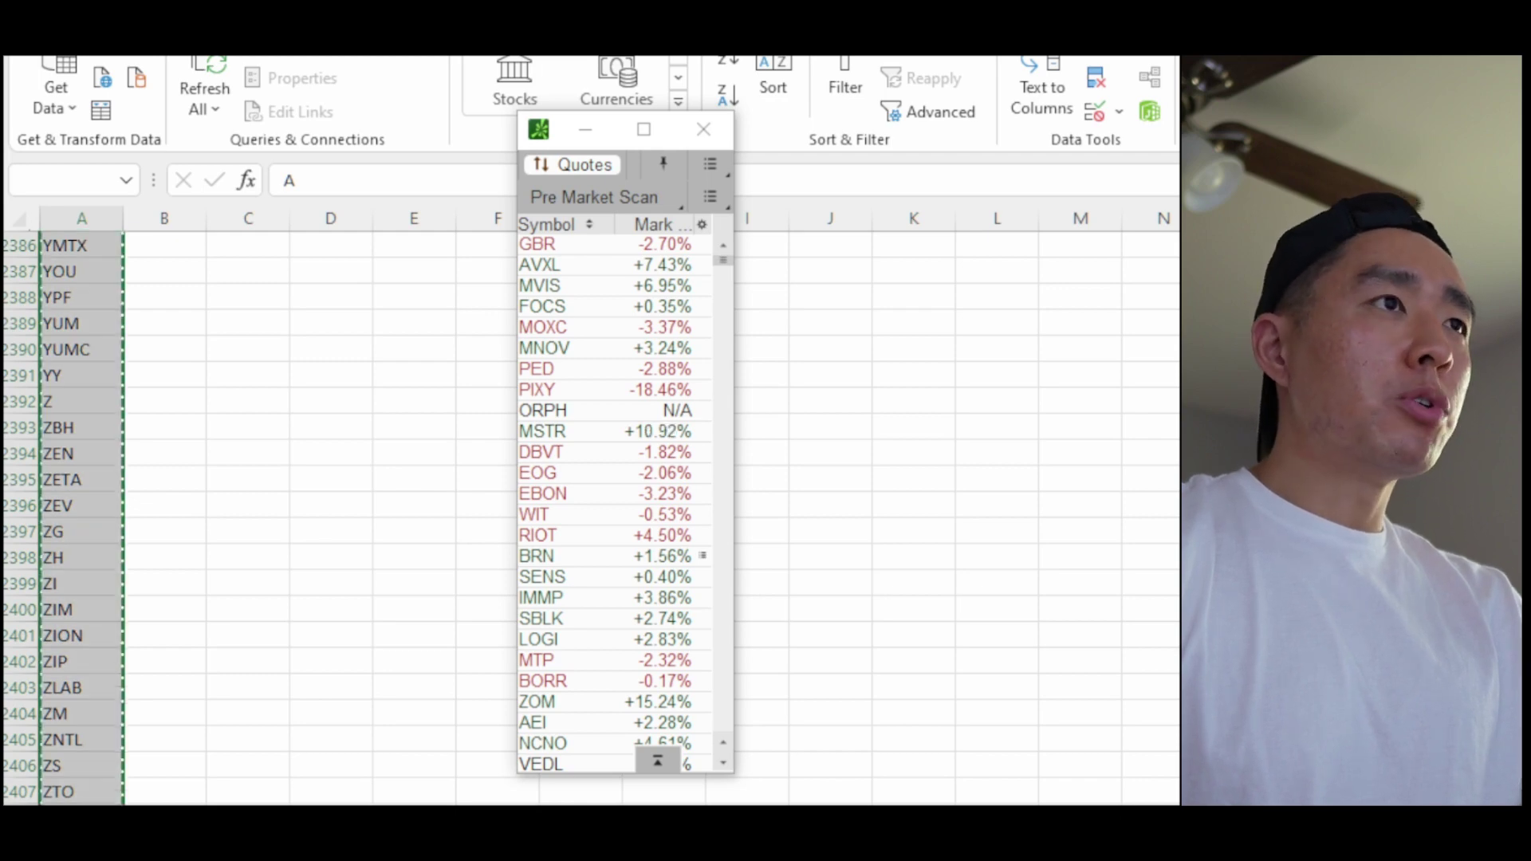
# - Edit the Pre Market Scan watchlist and remove all of its existing symbols
pyautogui.click(715, 176)
pyautogui.click(720, 179)
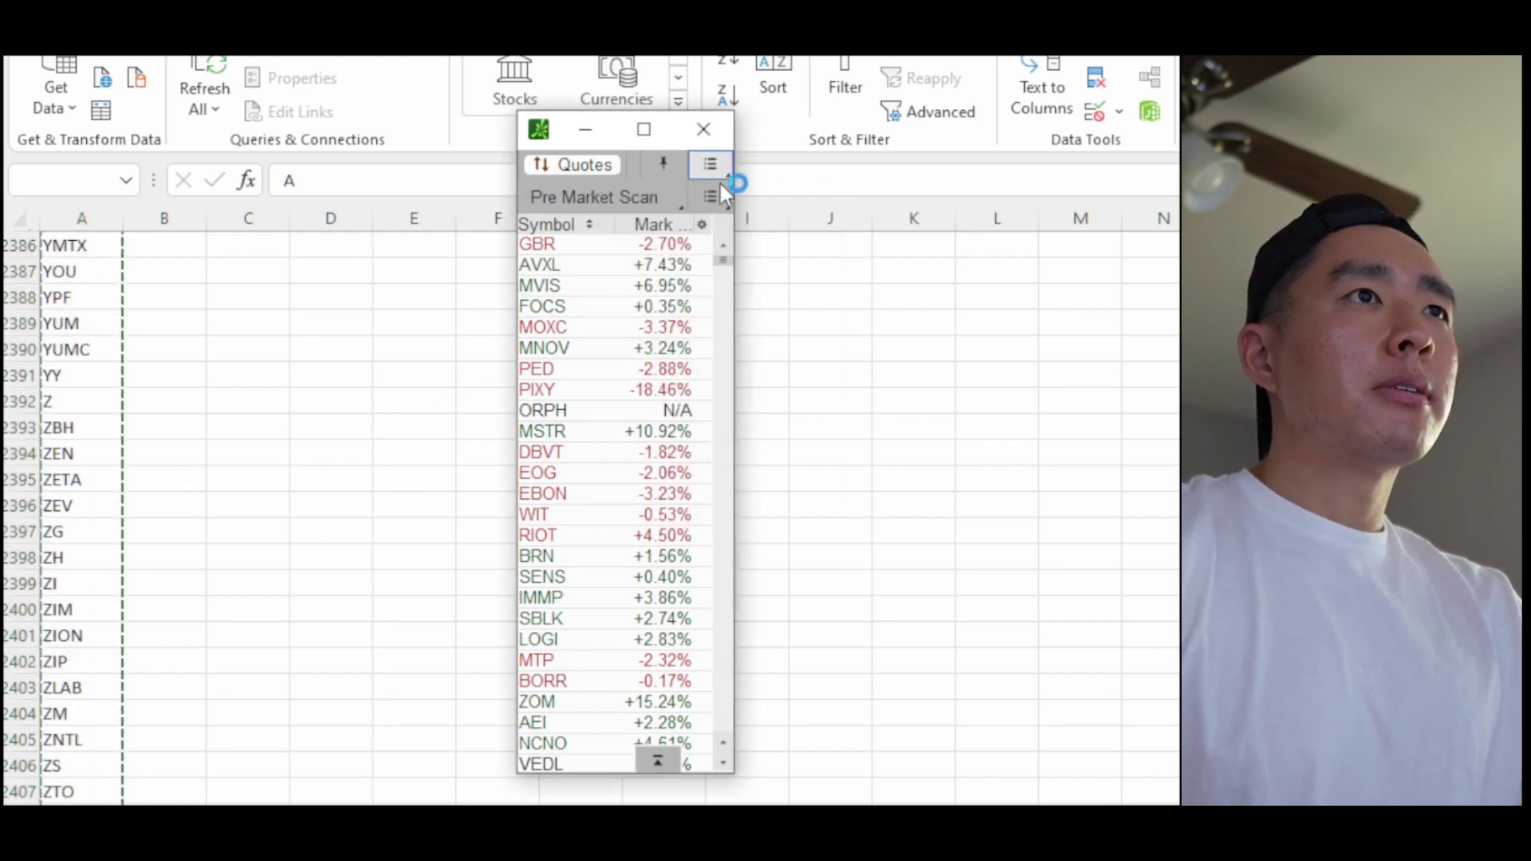
pyautogui.click(718, 193)
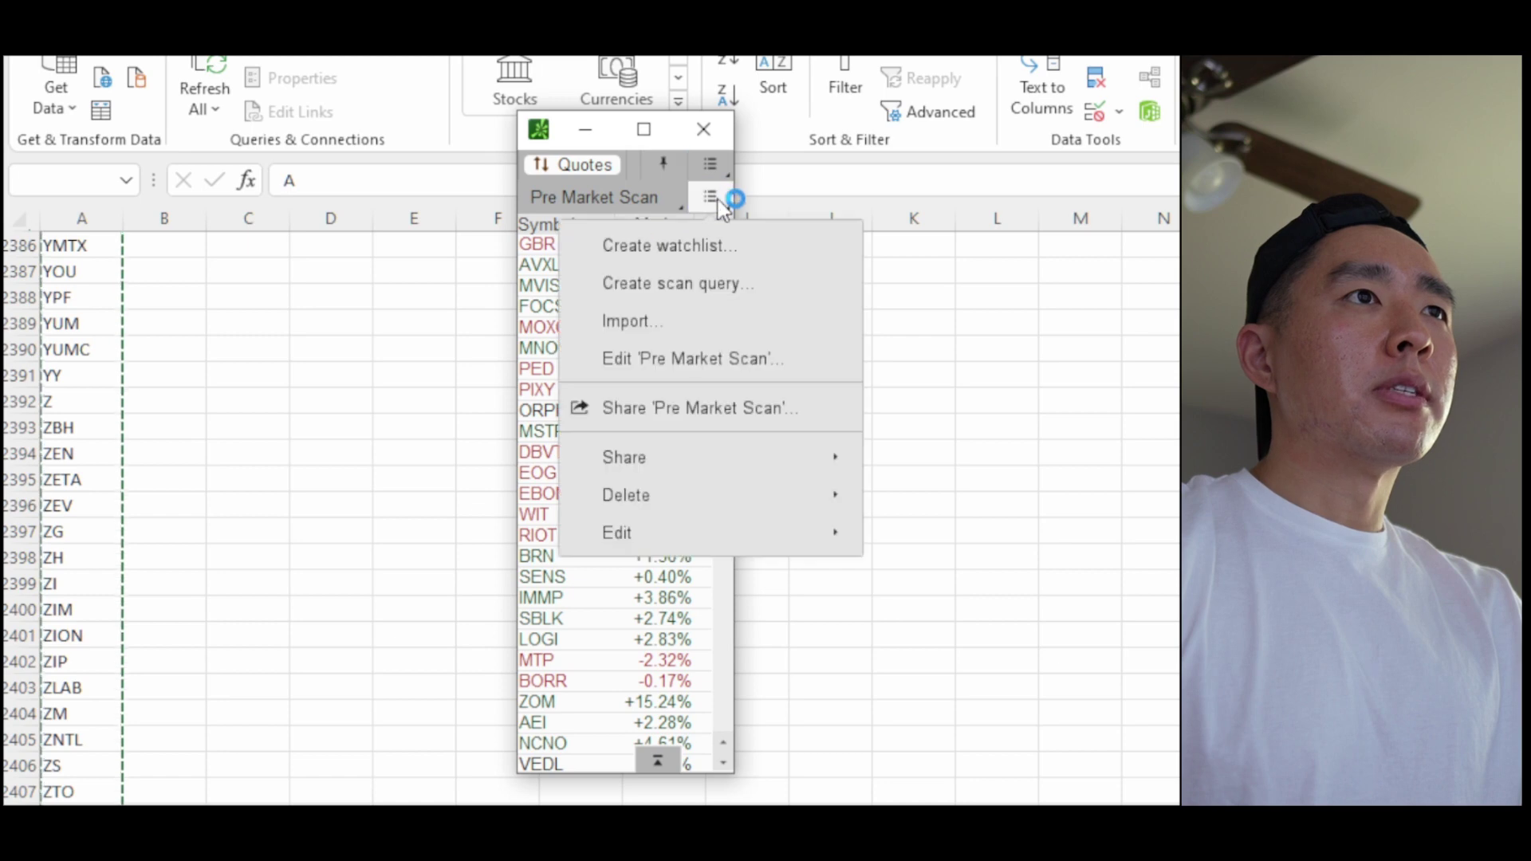
pyautogui.click(707, 362)
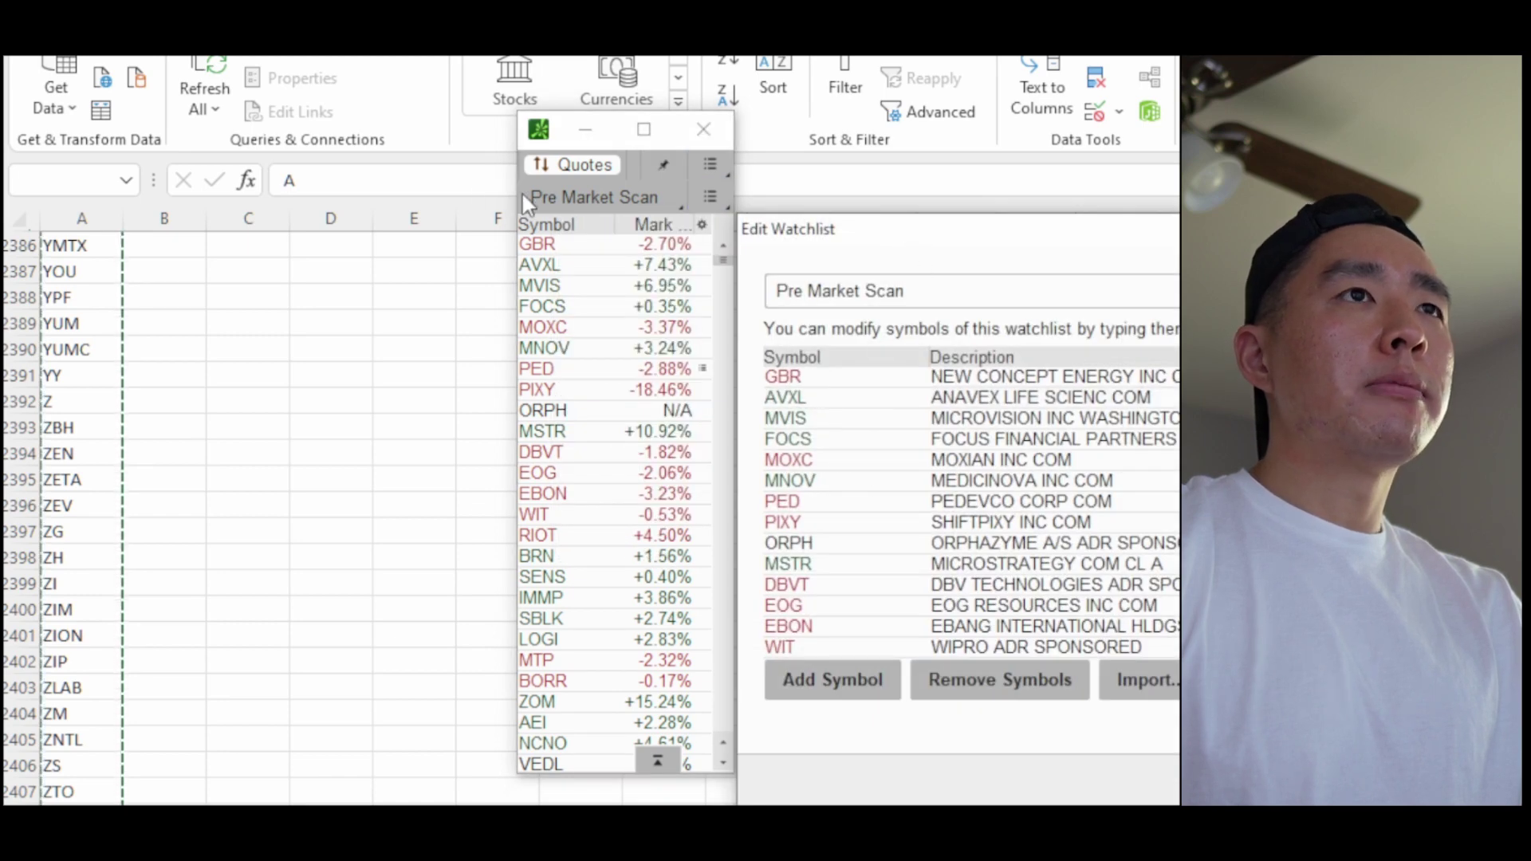
pyautogui.moveTo(821, 228); pyautogui.dragTo(491, 145)
pyautogui.click(610, 293)
pyautogui.scroll(-10, 718, 415)
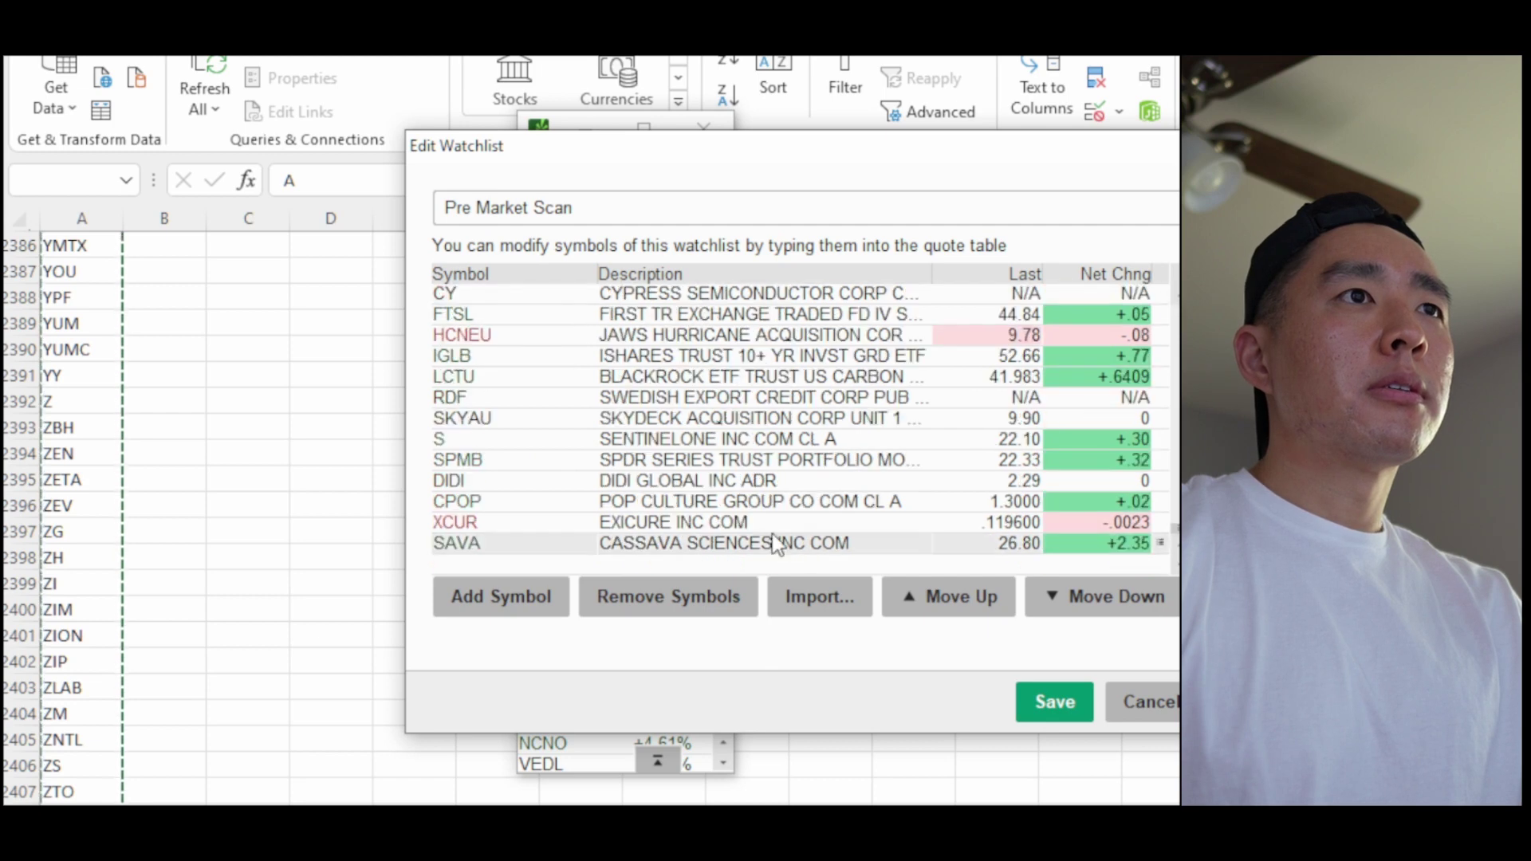
pyautogui.keyDown('shift'); pyautogui.click(752, 549); pyautogui.keyUp('shift')
pyautogui.click(756, 598)
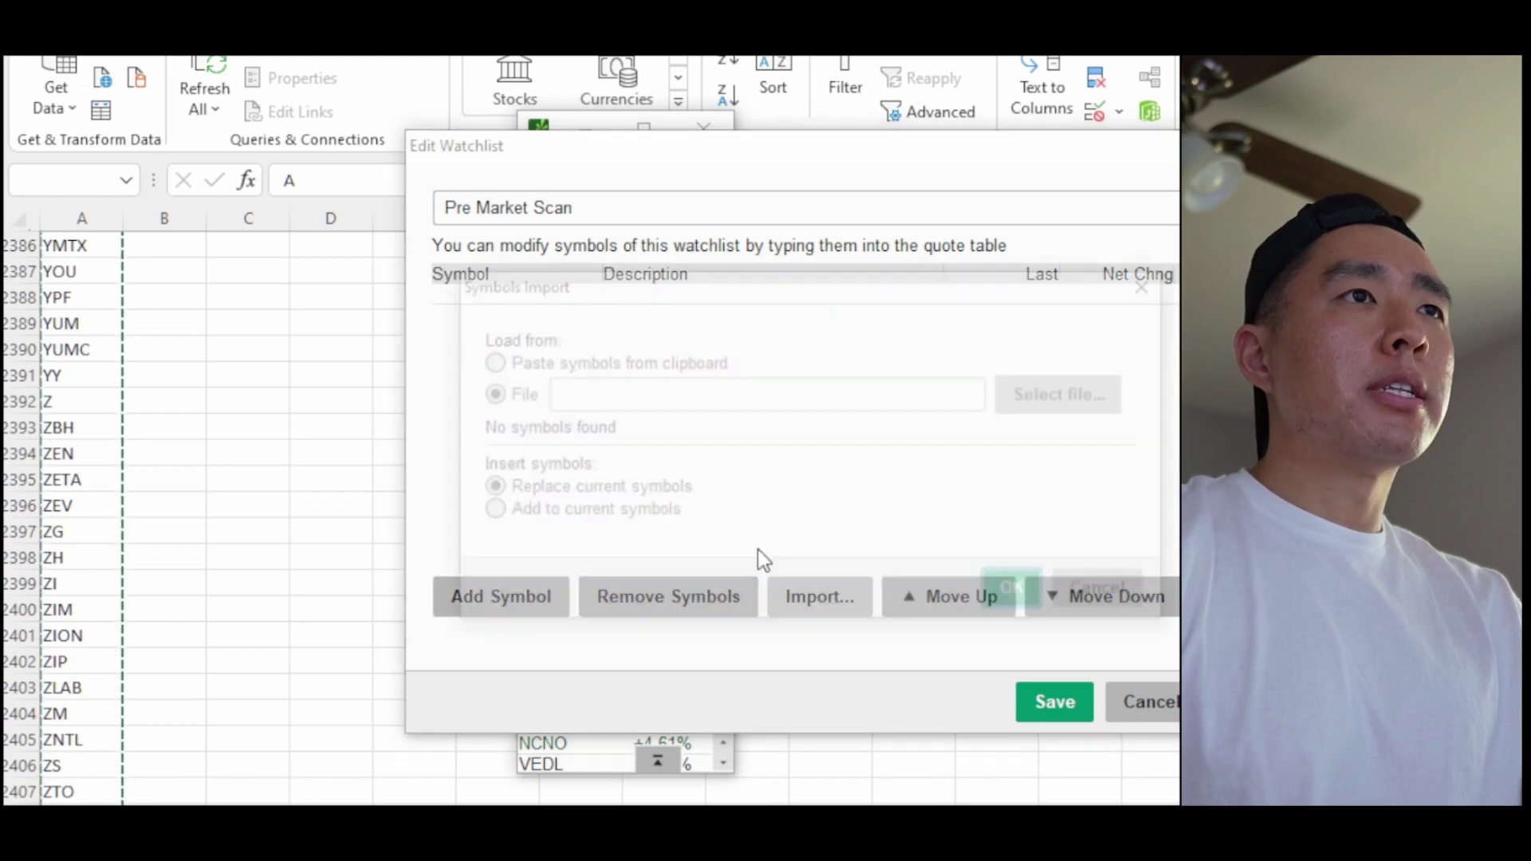
# - Import the copied tickers from the clipboard into the watchlist and save it
pyautogui.click(588, 365)
pyautogui.click(1018, 592)
pyautogui.click(1051, 693)
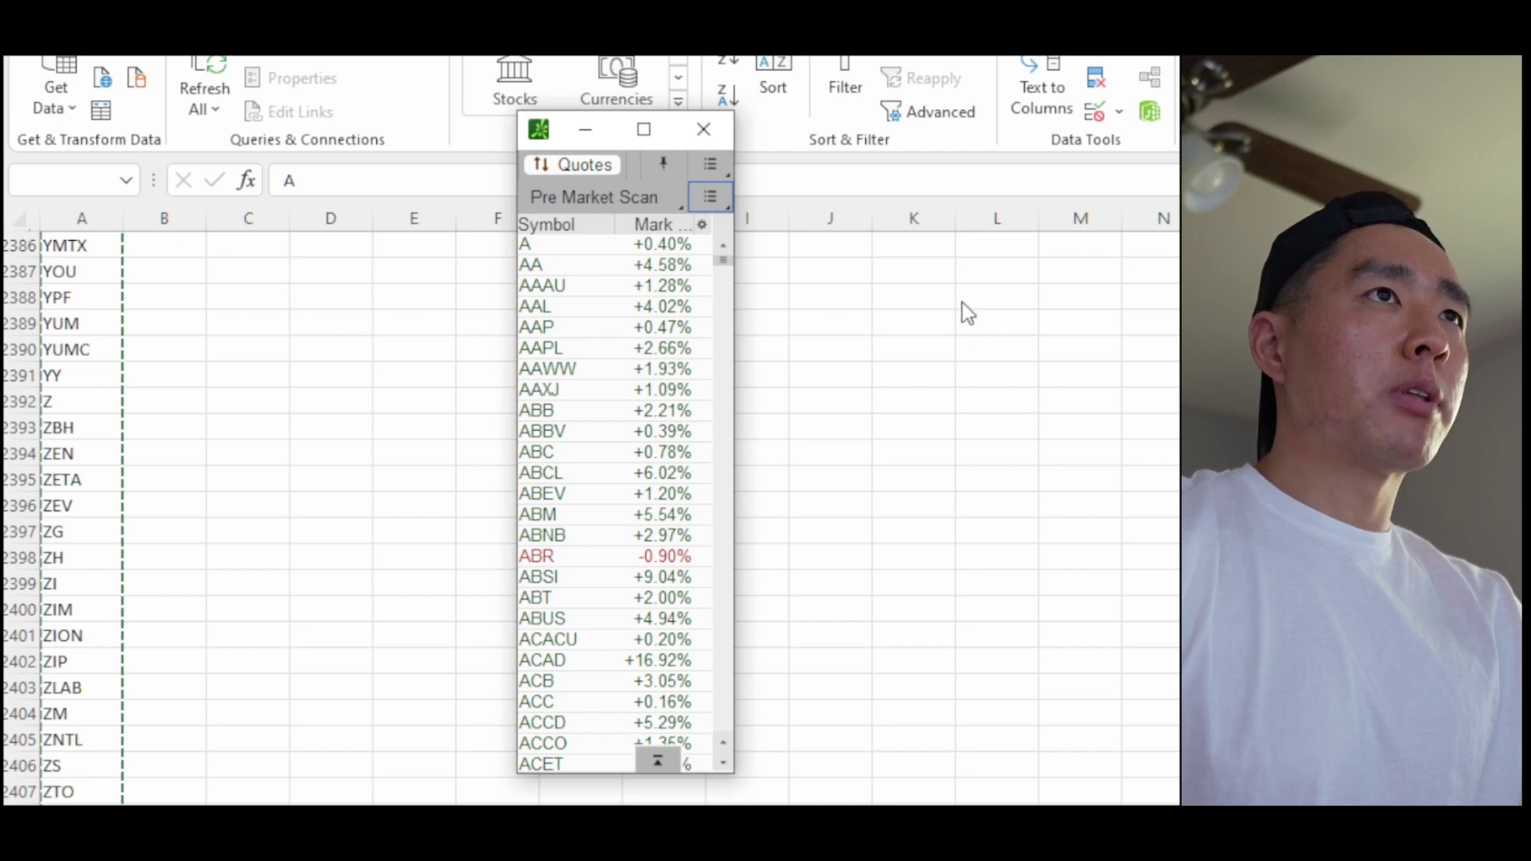
# - Sort by Mark % Change descending so SIDU (+271.53%) leads, and widen the Quotes window
pyautogui.click(683, 223)
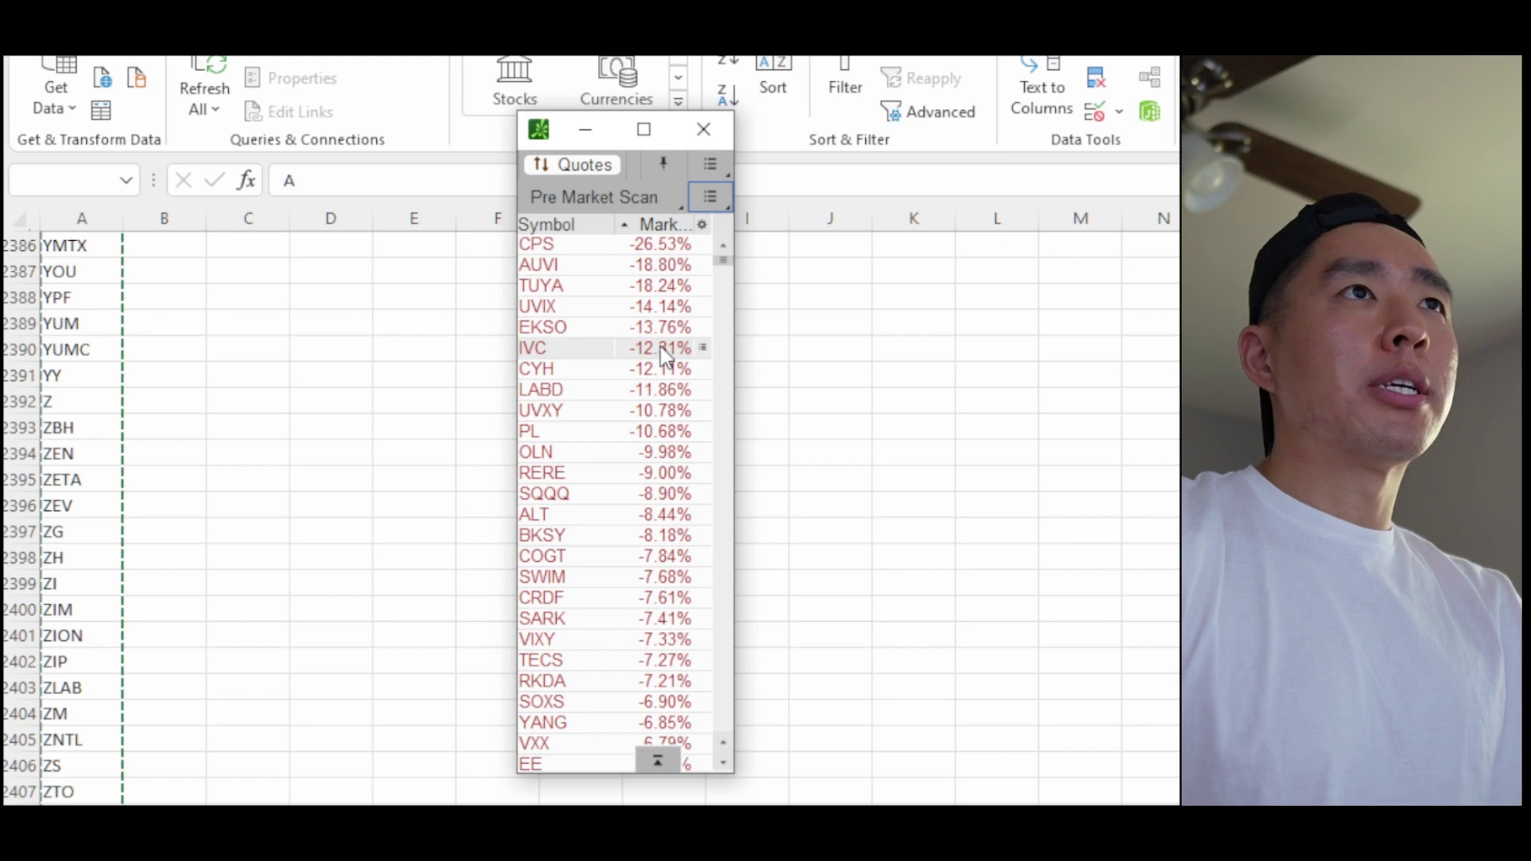
pyautogui.click(669, 223)
pyautogui.click(668, 224)
pyautogui.click(668, 223)
pyautogui.click(668, 223)
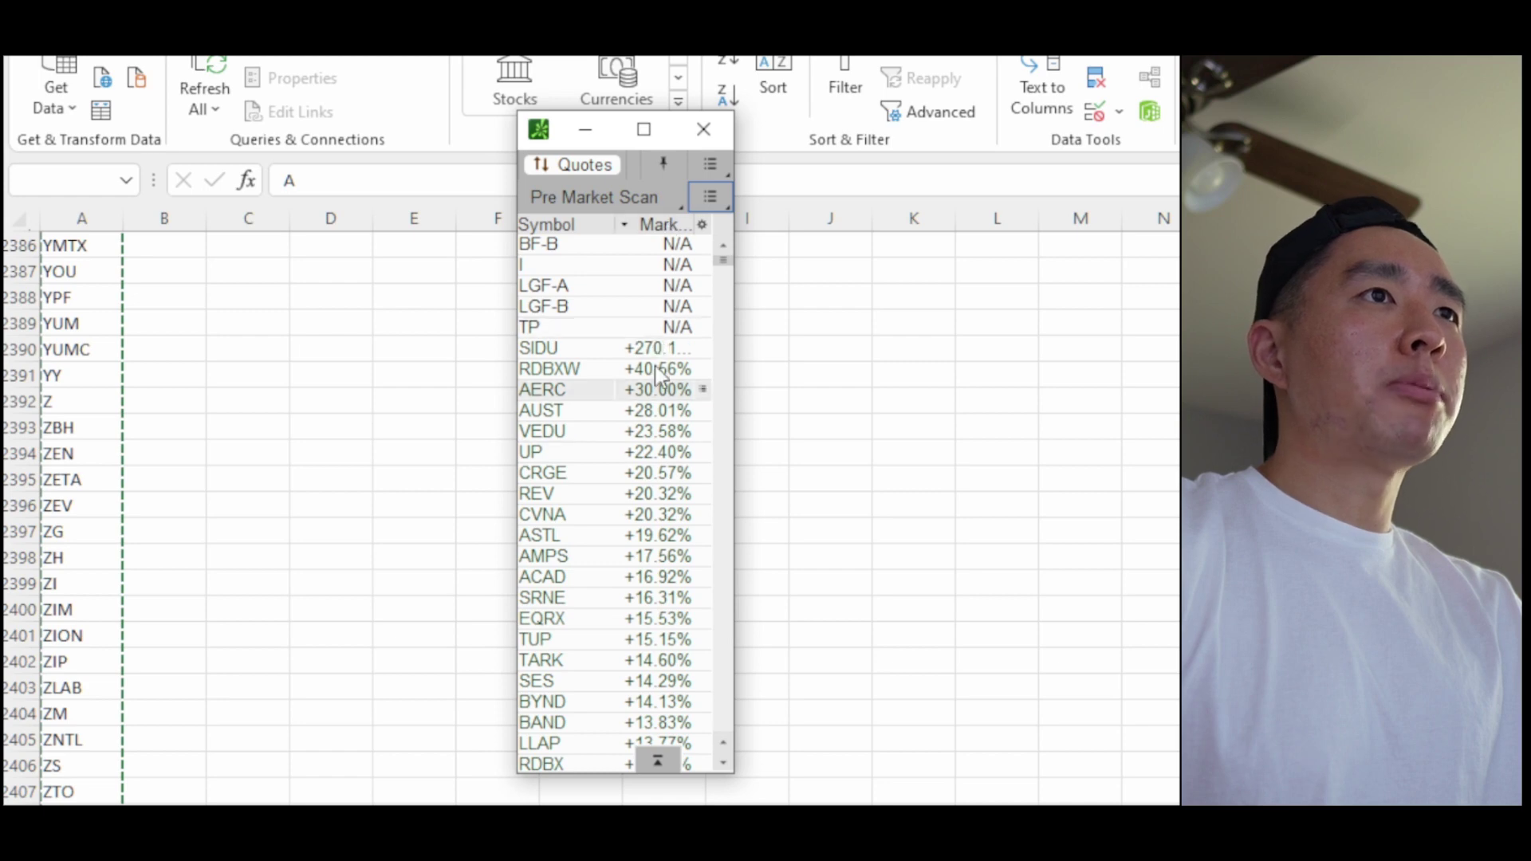
pyautogui.moveTo(734, 307); pyautogui.dragTo(760, 307)
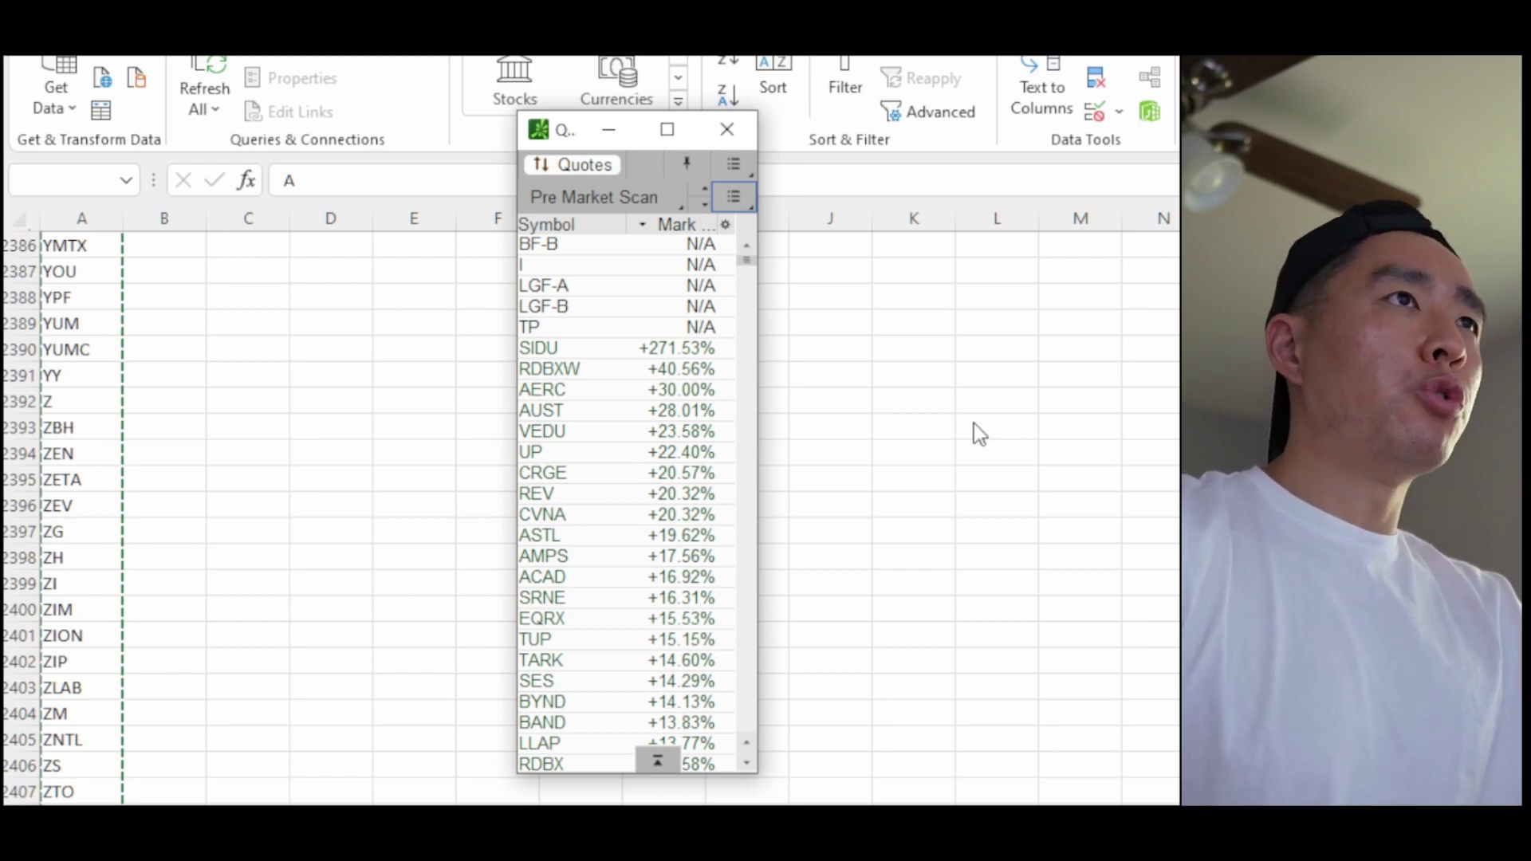
# - Re-sort by Mark % change ascending so CPS (-26.53%) leads, then switch to Market Chameleon
pyautogui.scroll(-5, 701, 383)
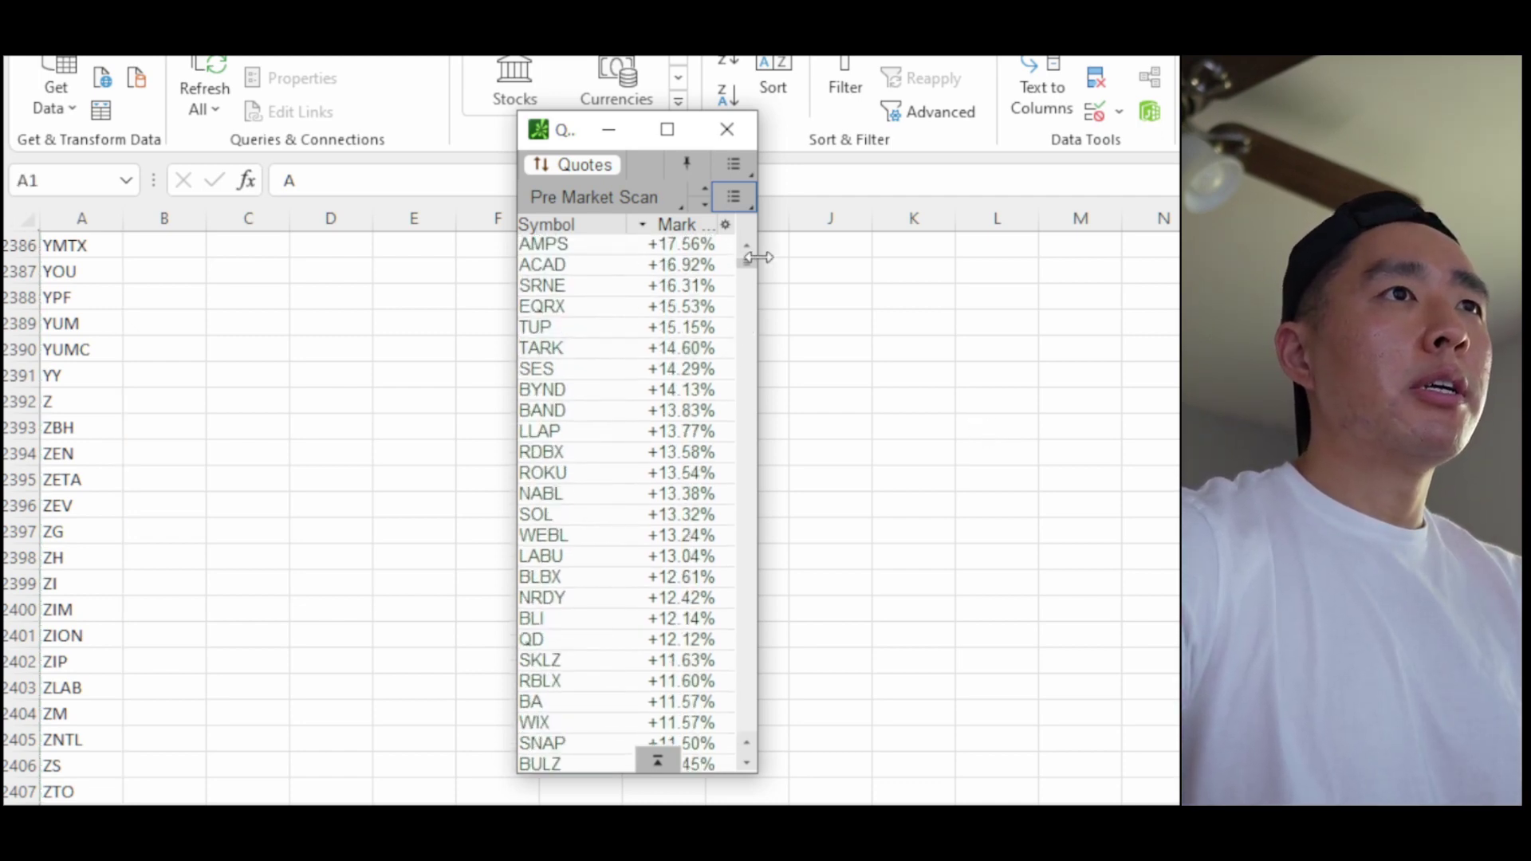
pyautogui.moveTo(758, 257)
pyautogui.mouseDown()
pyautogui.moveTo(761, 463)
pyautogui.moveTo(747, 429)
pyautogui.moveTo(749, 249)
pyautogui.mouseUp()
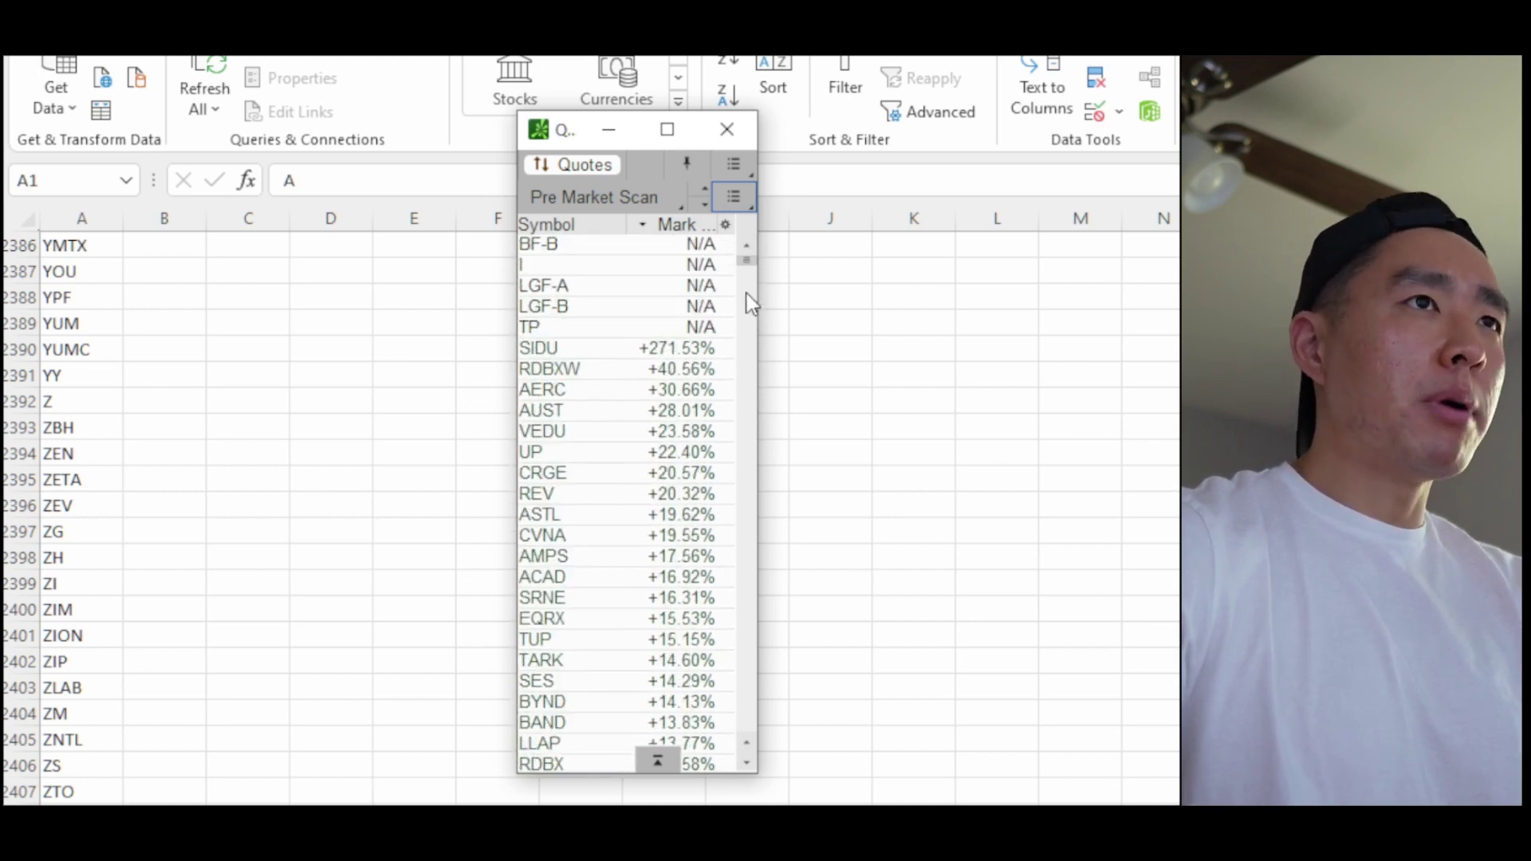
pyautogui.click(678, 225)
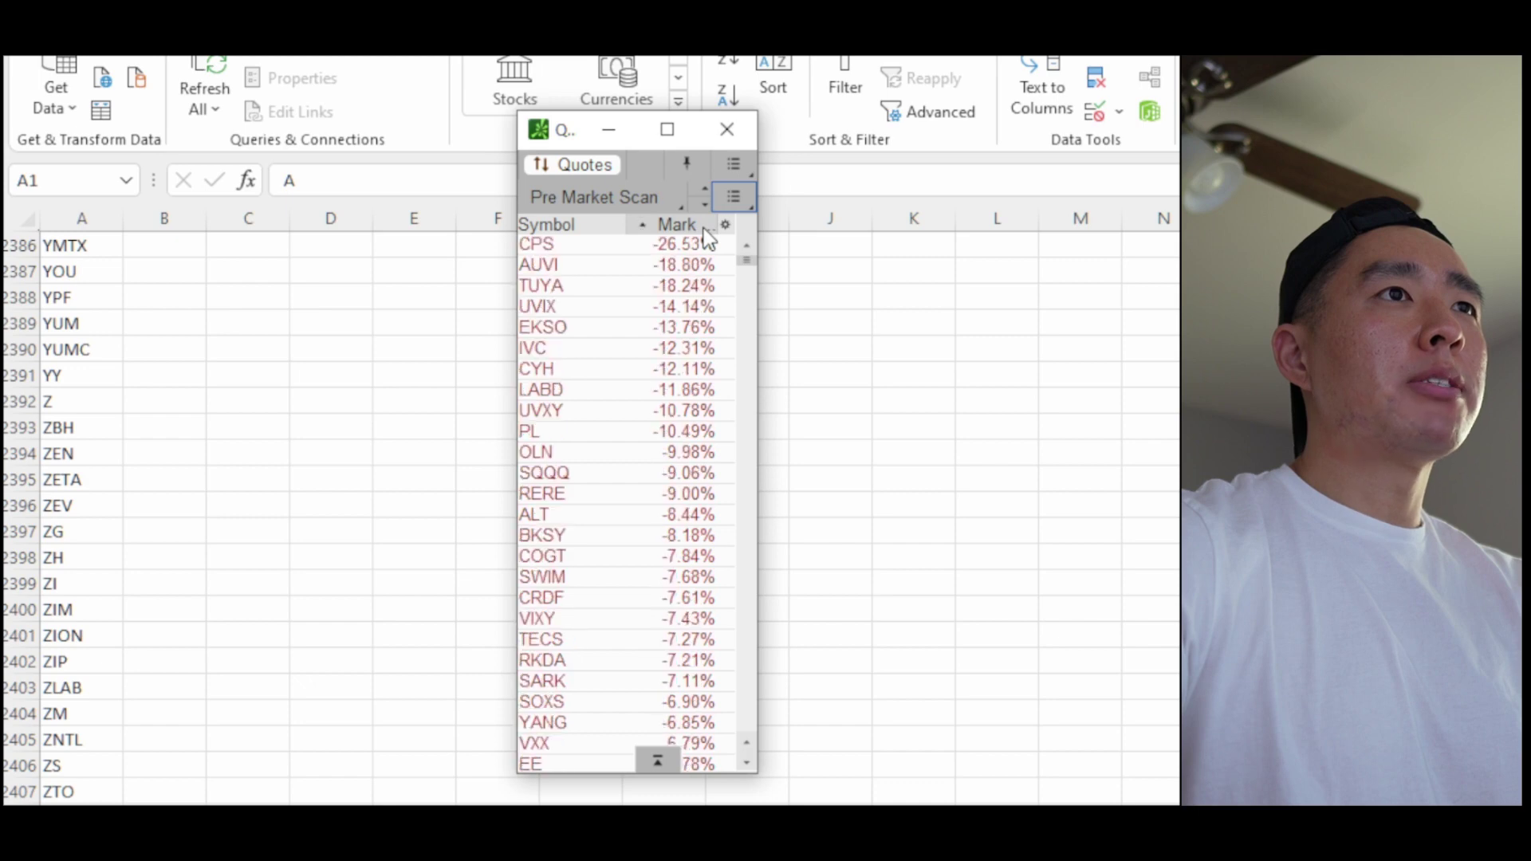
pyautogui.moveTo(744, 264); pyautogui.dragTo(747, 295)
pyautogui.scroll(8, 681, 457)
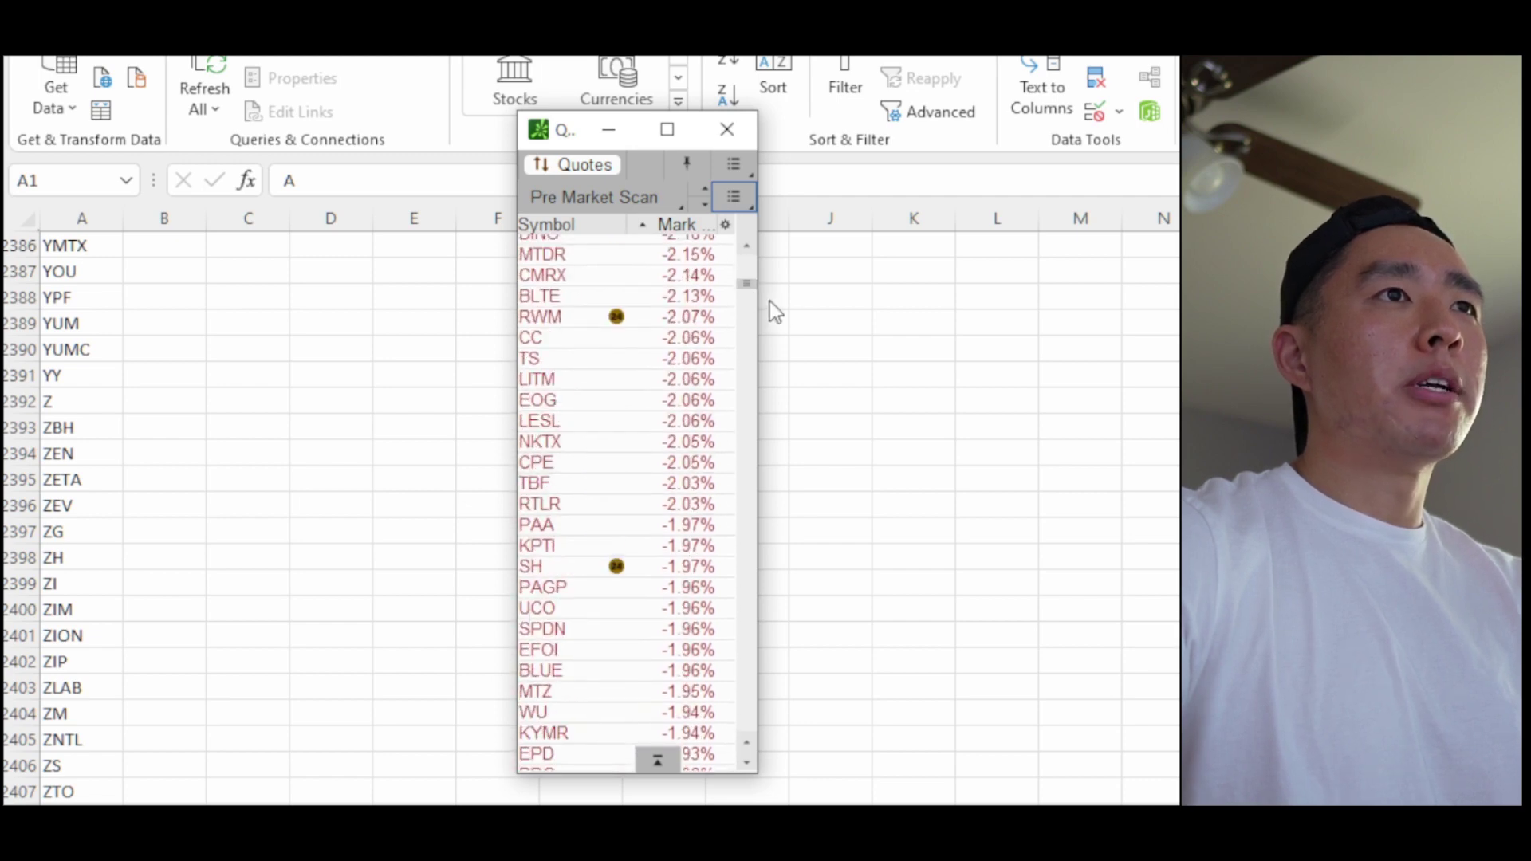
pyautogui.moveTo(748, 296); pyautogui.dragTo(750, 226)
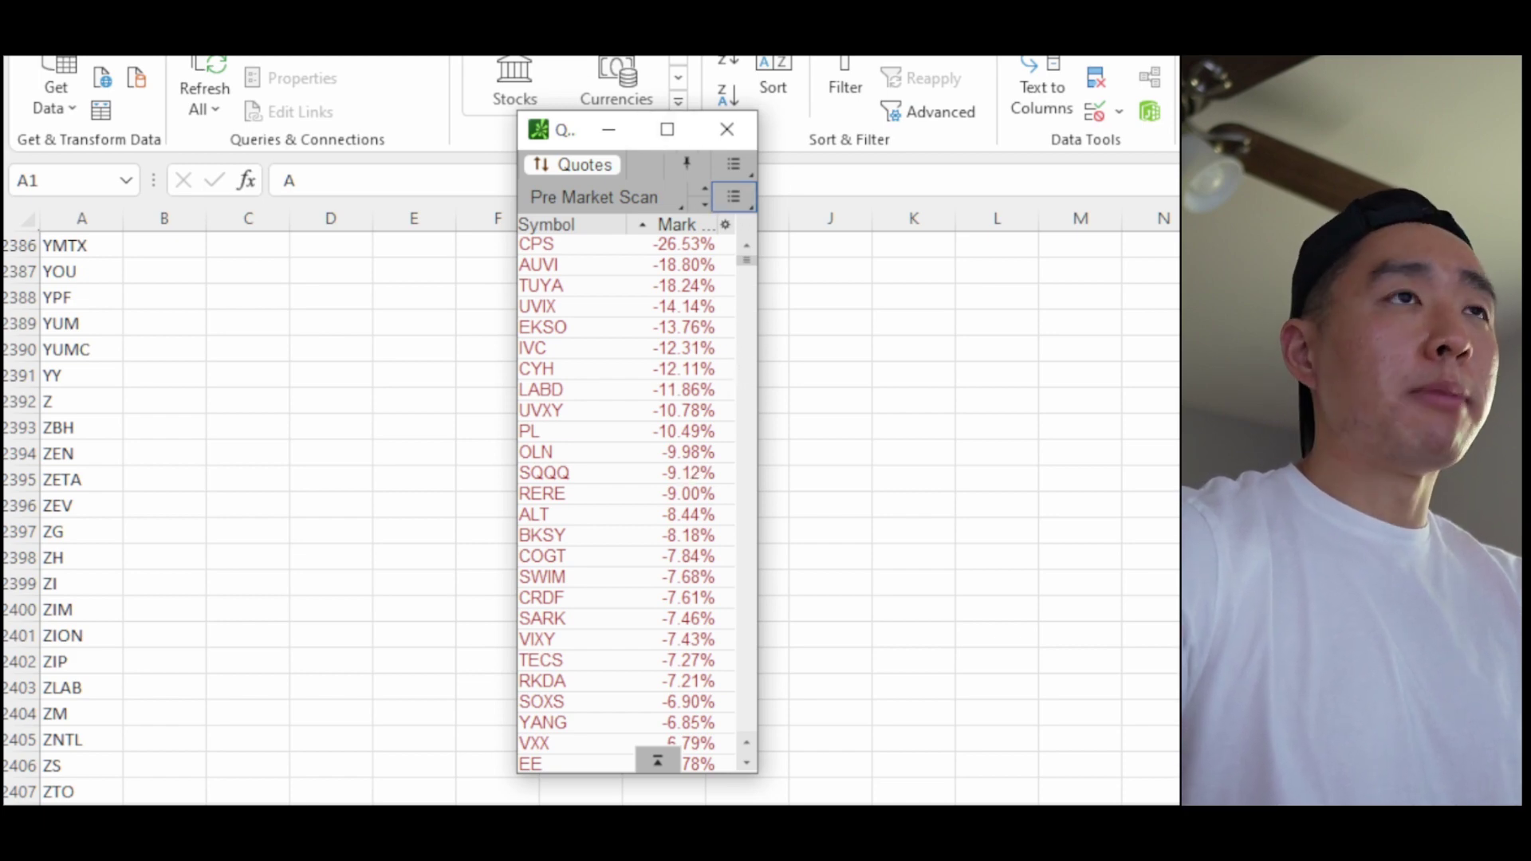
pyautogui.hotkey('alt', 'Tab')
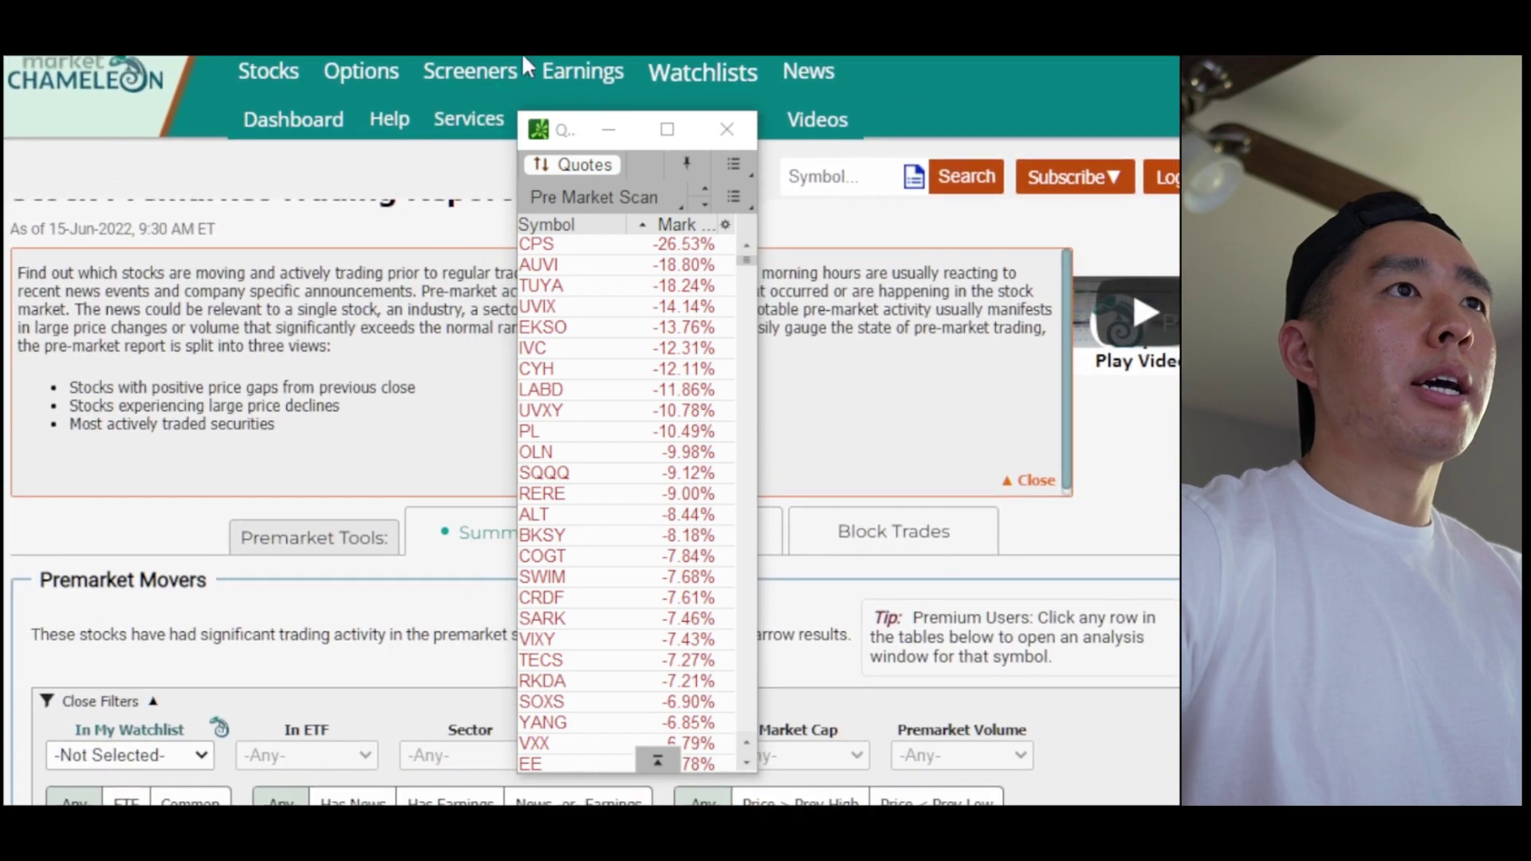
# - Move the watchlist window aside and scroll Market Chameleon to the Premarket Movers tables
pyautogui.click(538, 129)
pyautogui.click(583, 196)
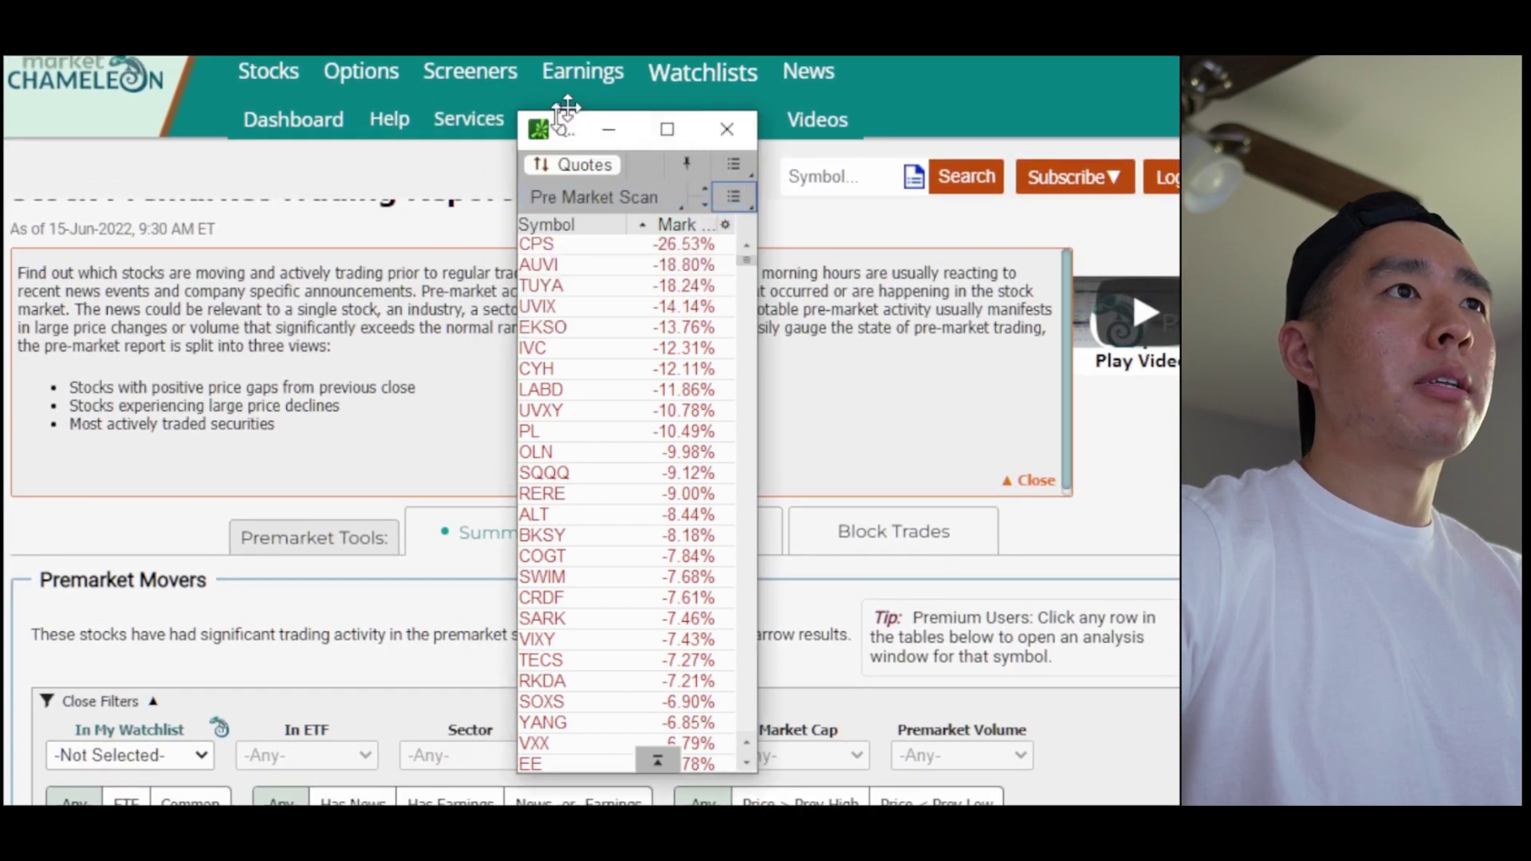
pyautogui.scroll(-6, 974, 383)
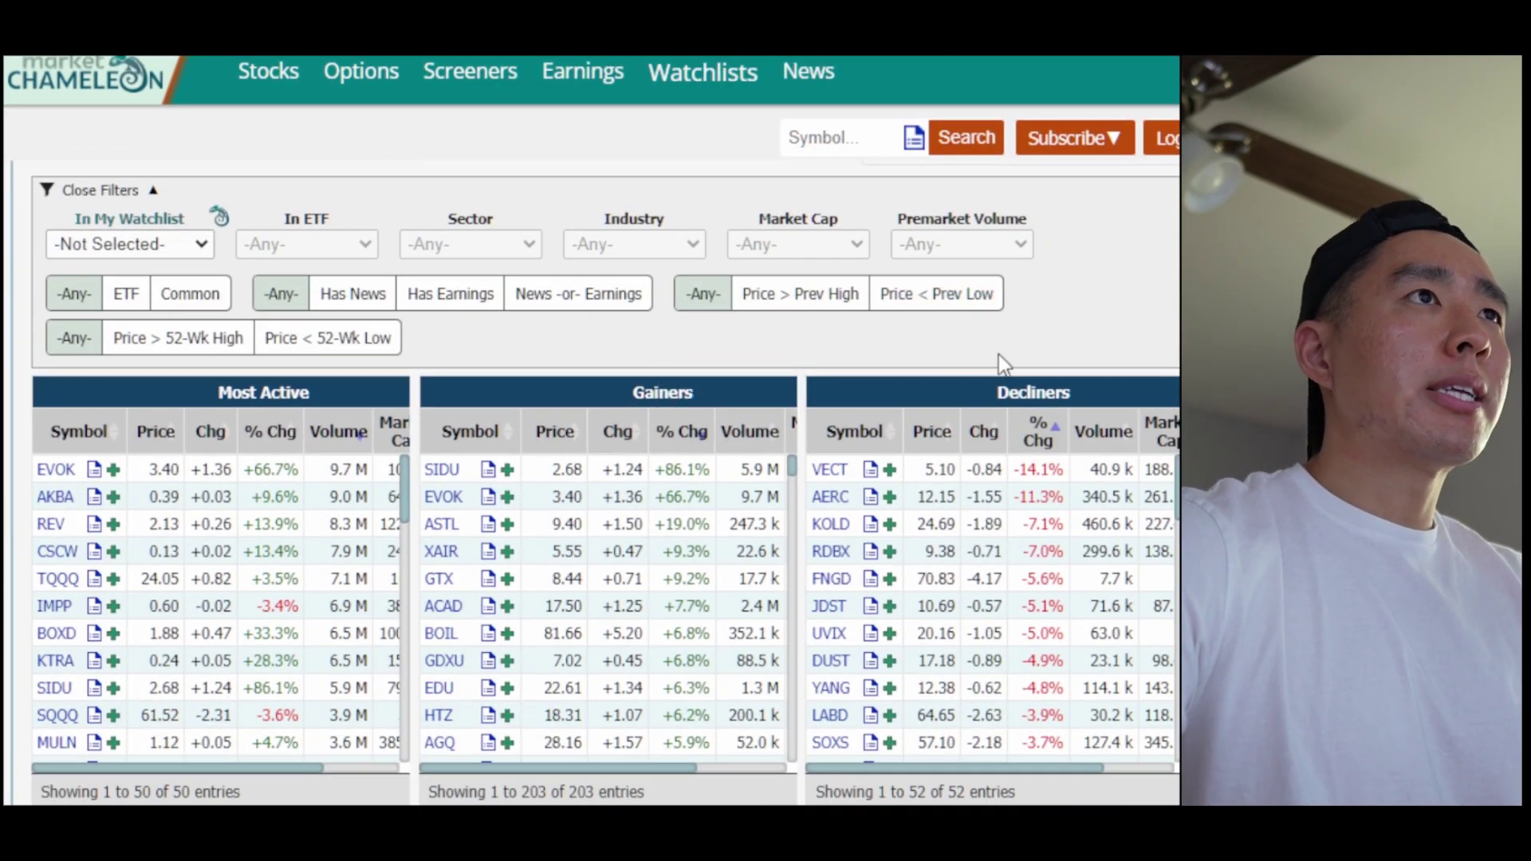